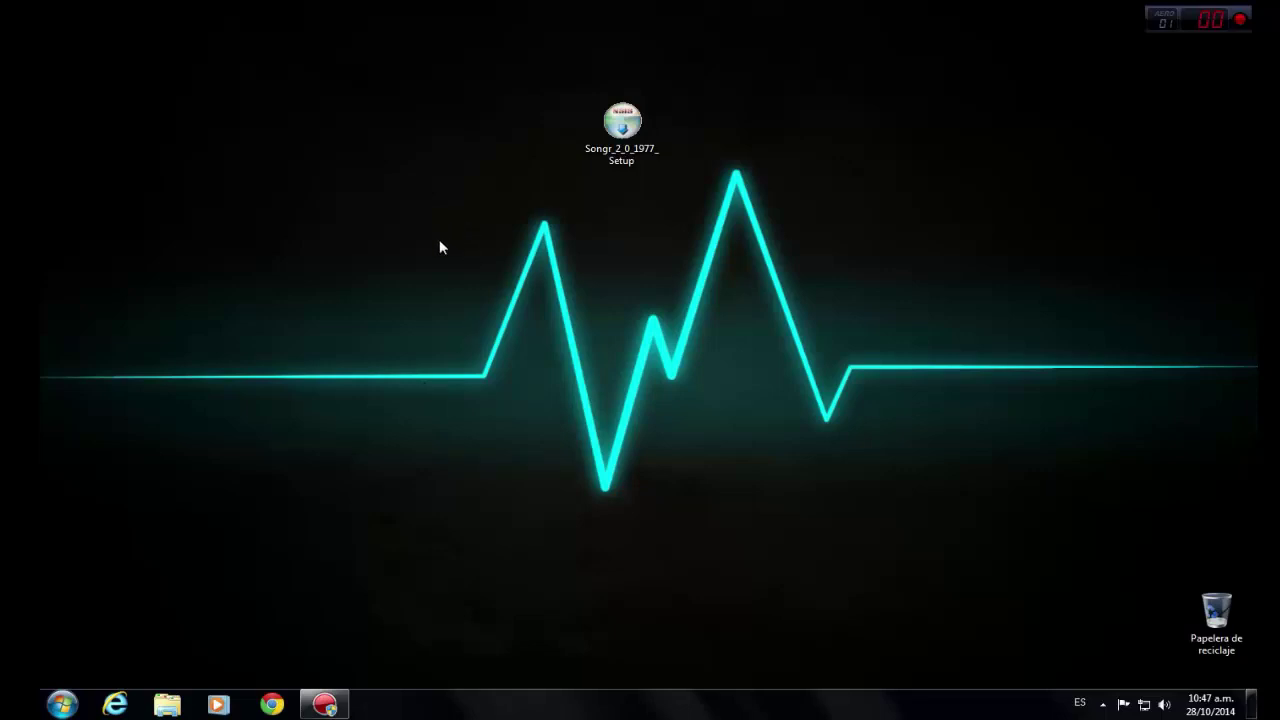
- Run the Songr_2_0_1977_Setup installer on the desktop as administrator
left_click(621, 125)
key("ctrl+alt+Right")
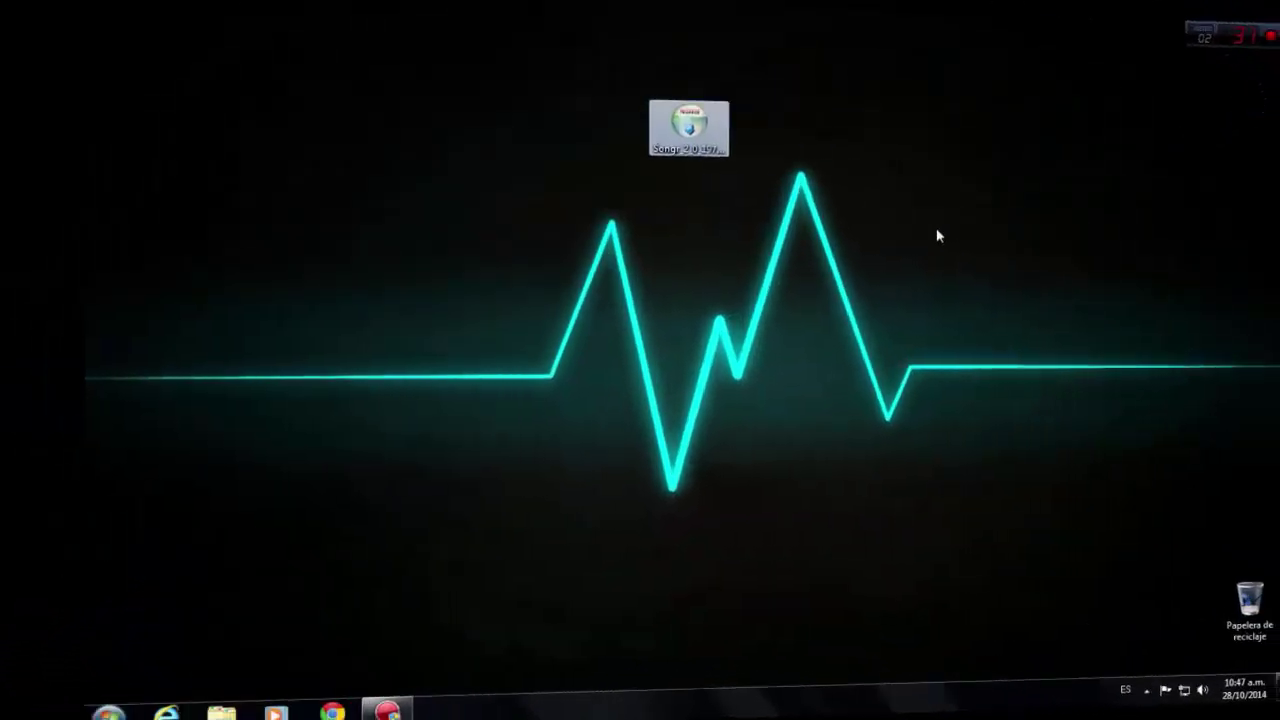
mouse_move(594, 148)
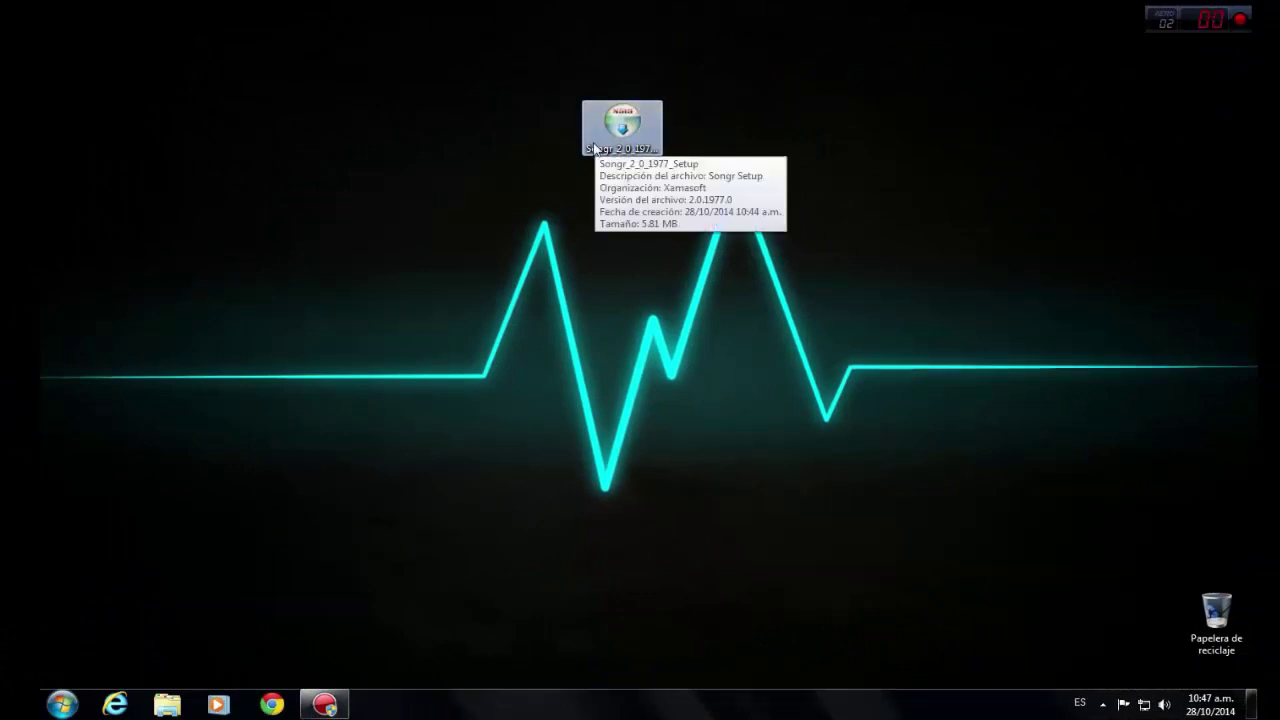
right_click(594, 148)
left_click(644, 171)
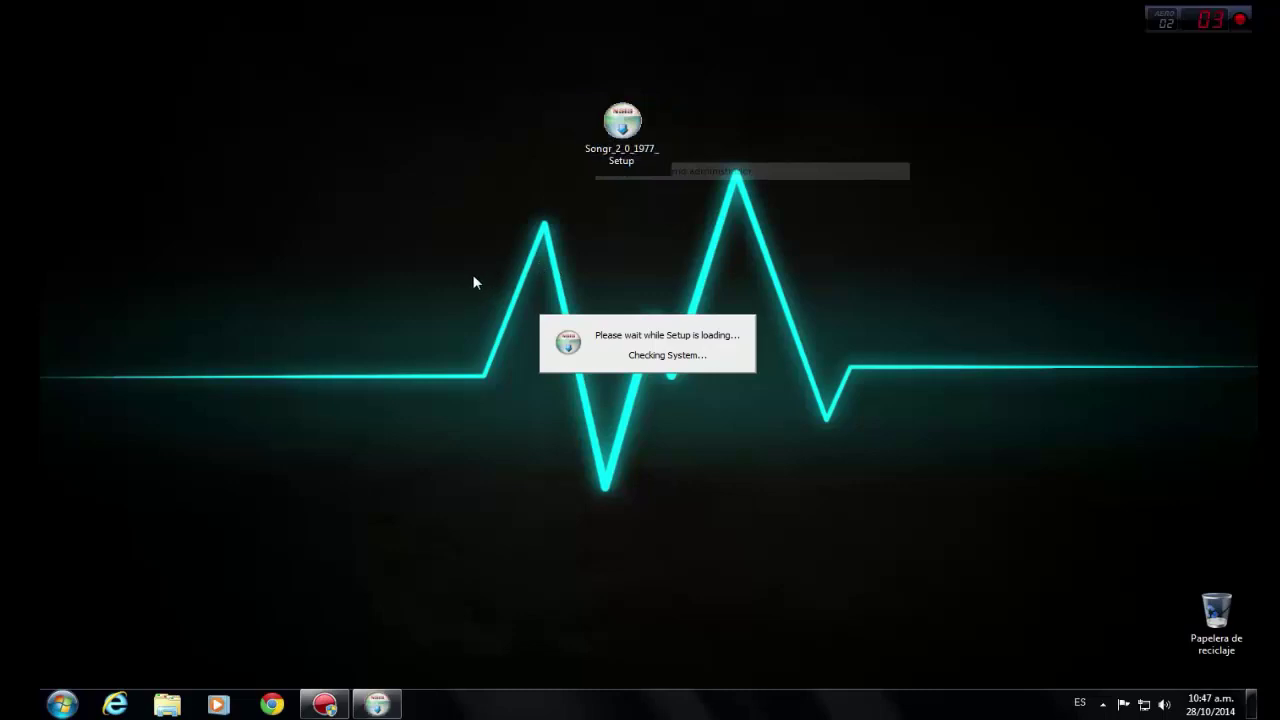
left_click_drag(474, 282, 811, 432)
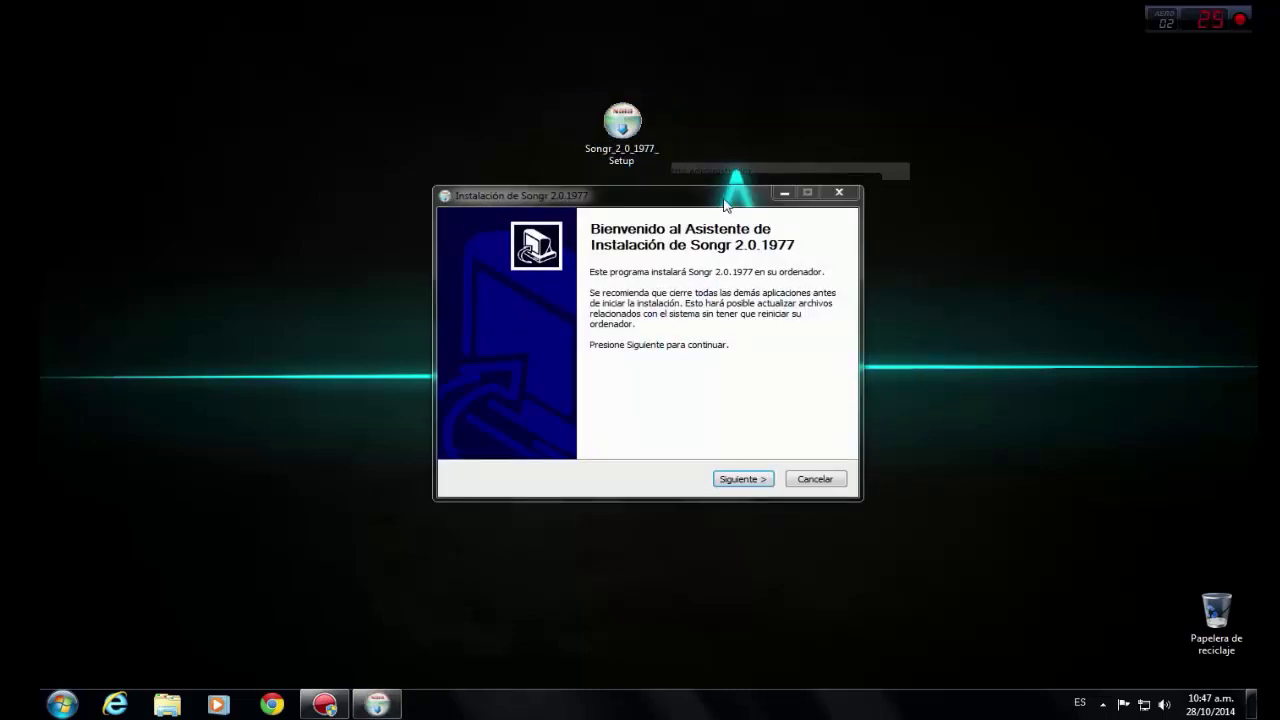
- Proceed past the Songr installer's welcome page and accept the licence agreement
left_click_drag(725, 205, 726, 50)
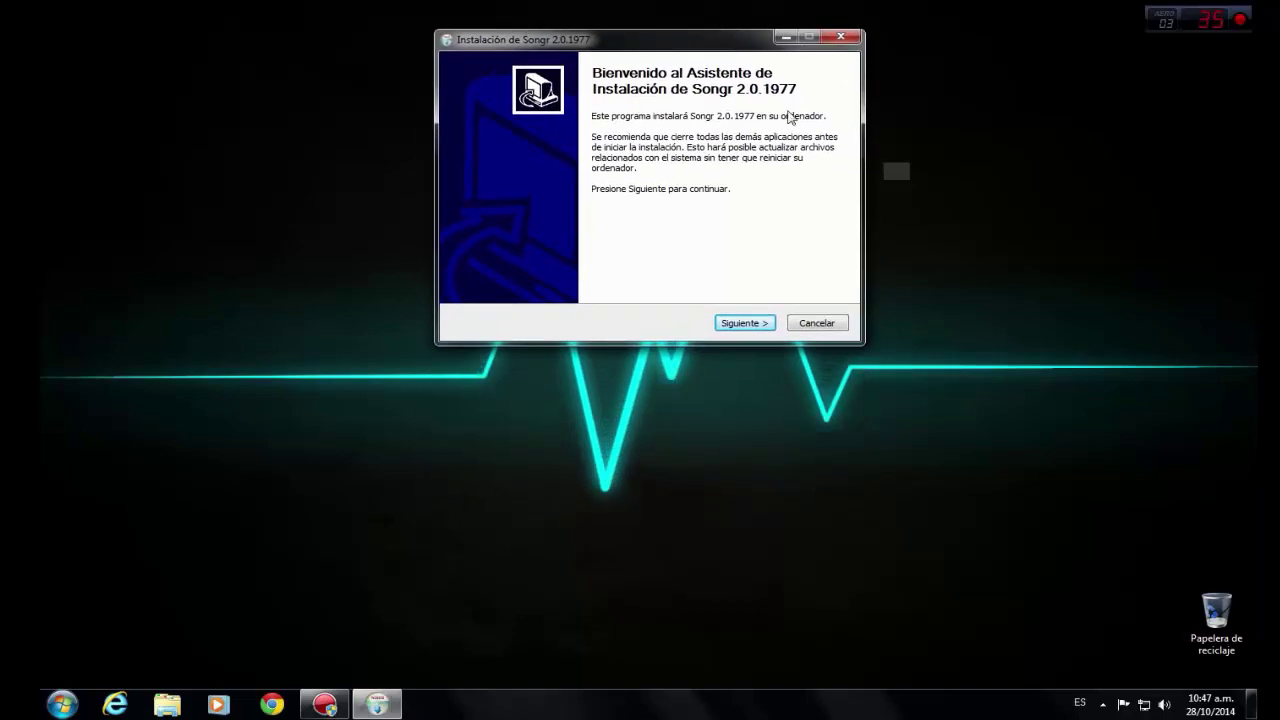
left_click(744, 327)
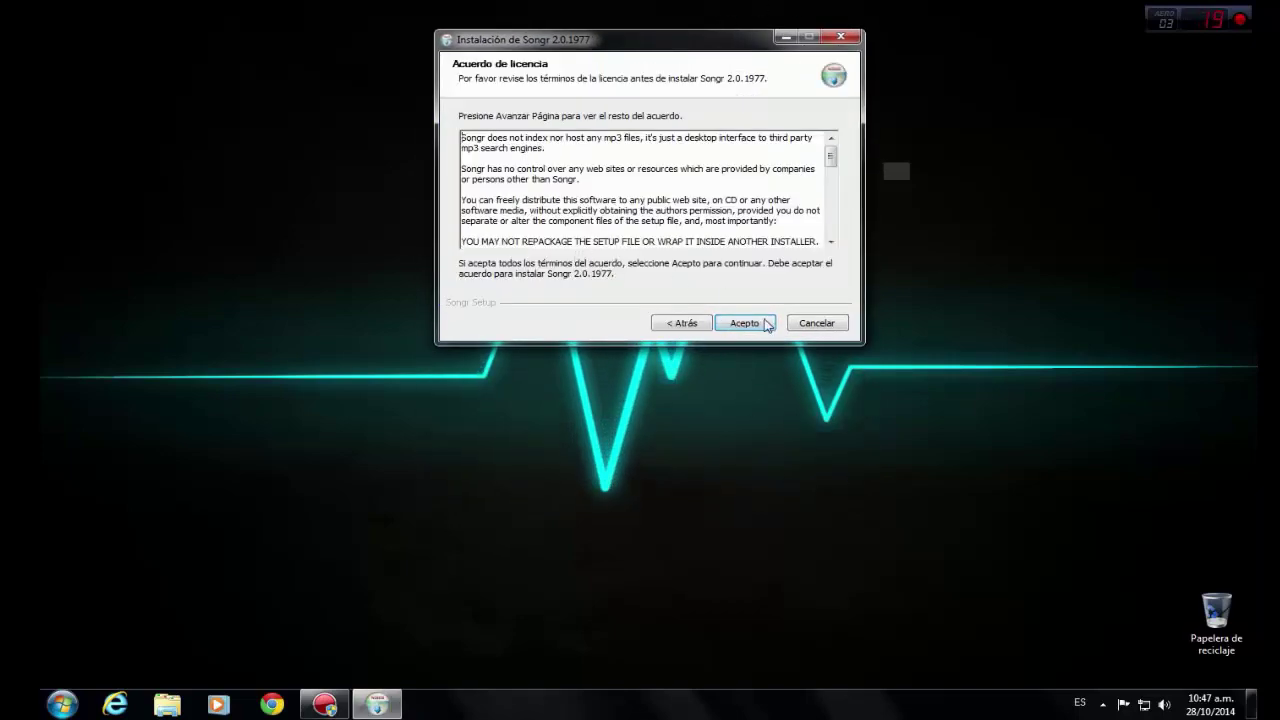
left_click(742, 321)
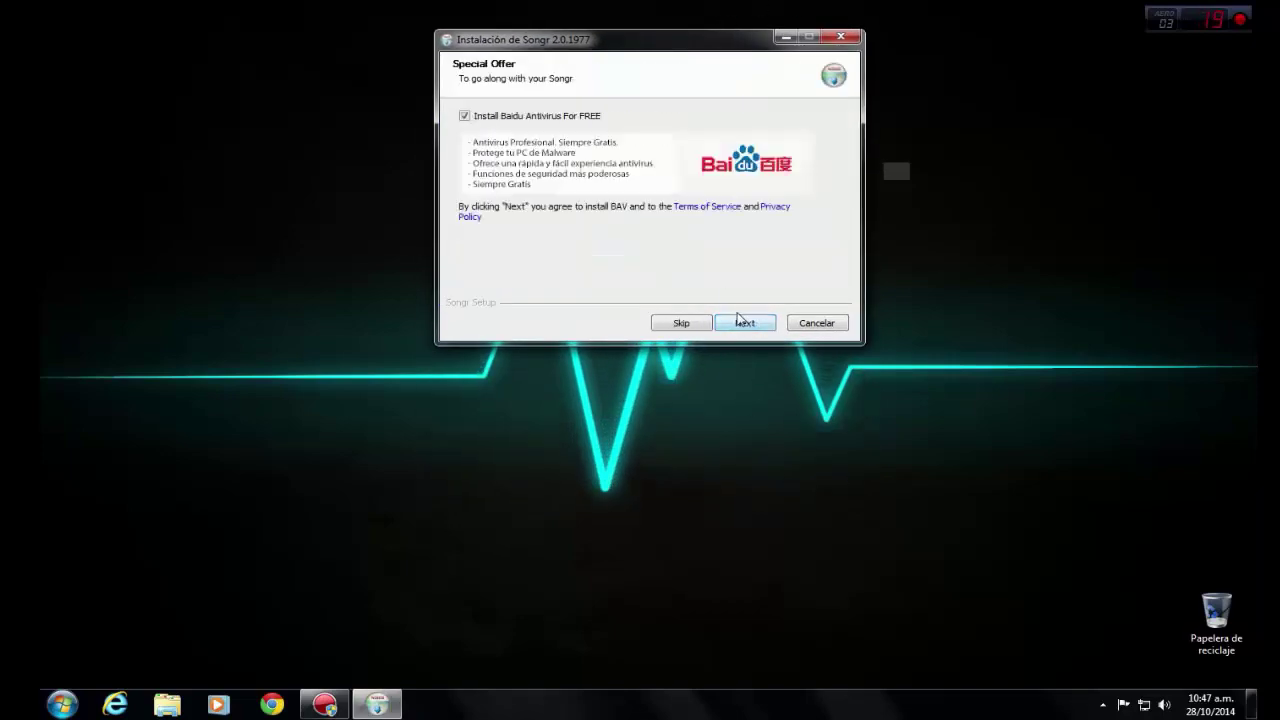
- Skip every special offer in the Songr setup, including Baidu Antivirus and Mystartsearch, and let the installation run
left_click(464, 117)
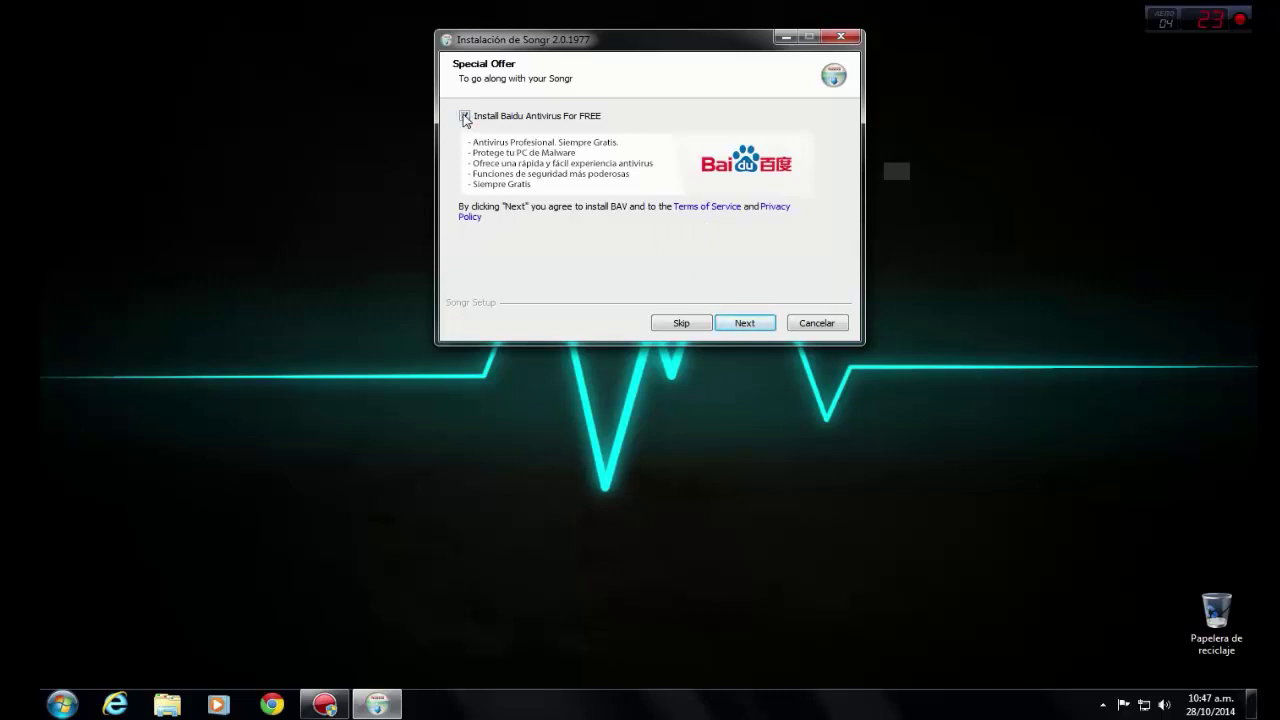
left_click(681, 323)
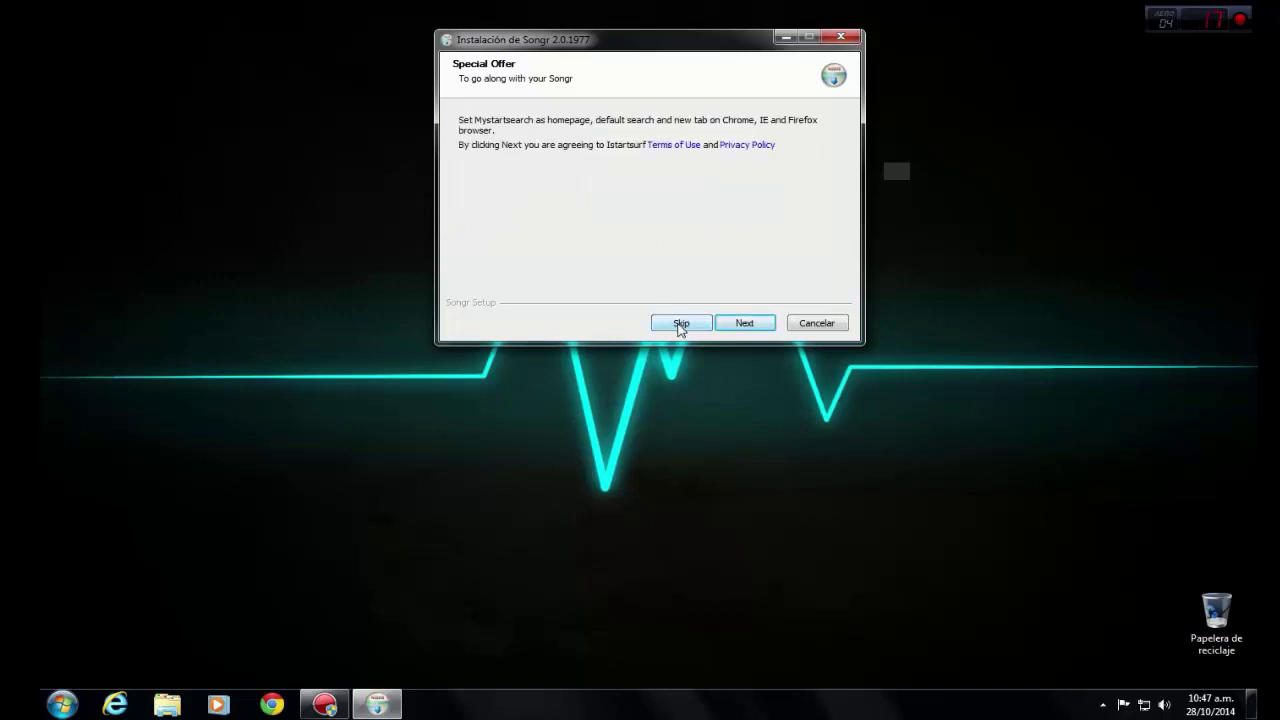
left_click(681, 323)
left_click(681, 323)
left_click(681, 324)
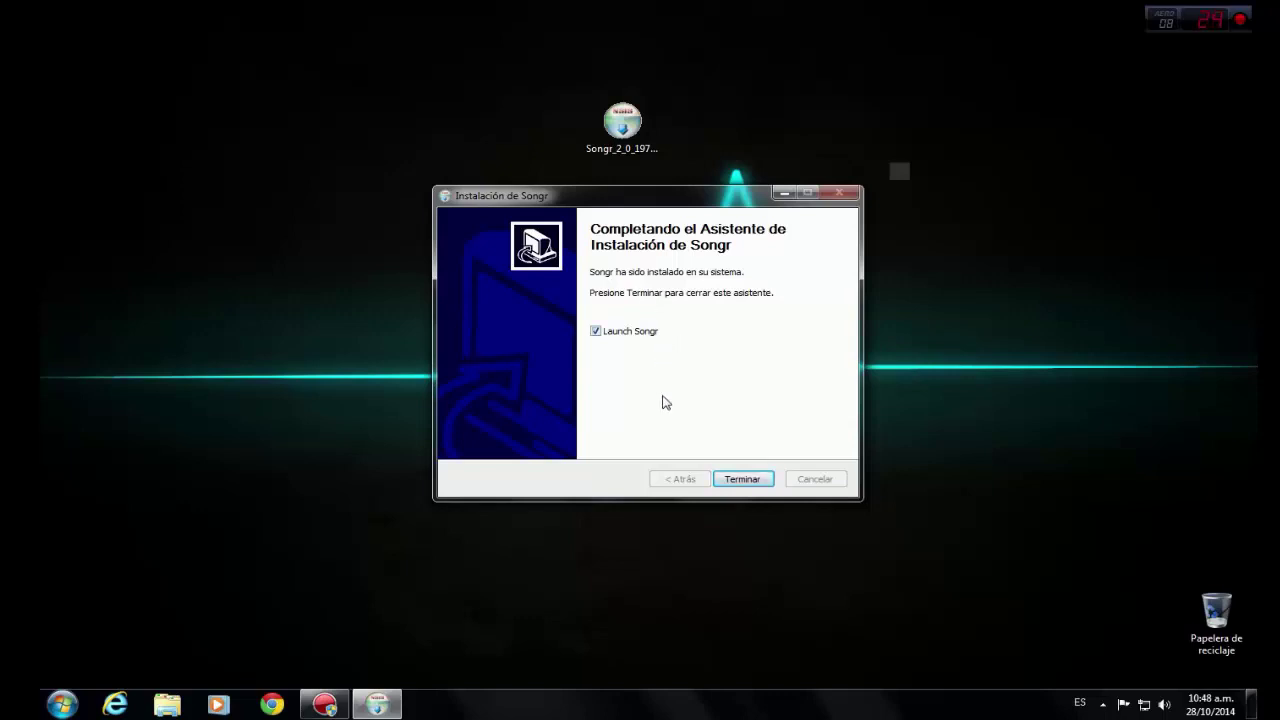
- Finish the setup with Launch Songr enabled and maximize the Songr window
left_click(743, 479)
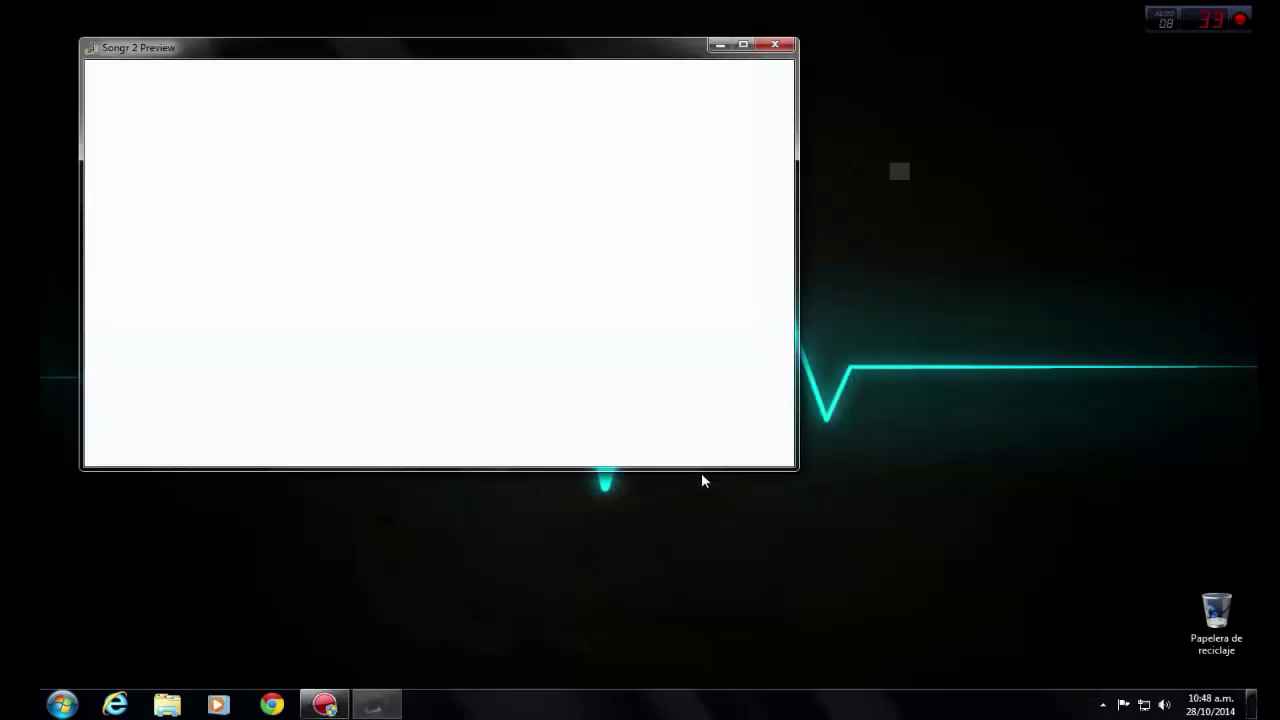
left_click_drag(612, 52, 849, 57)
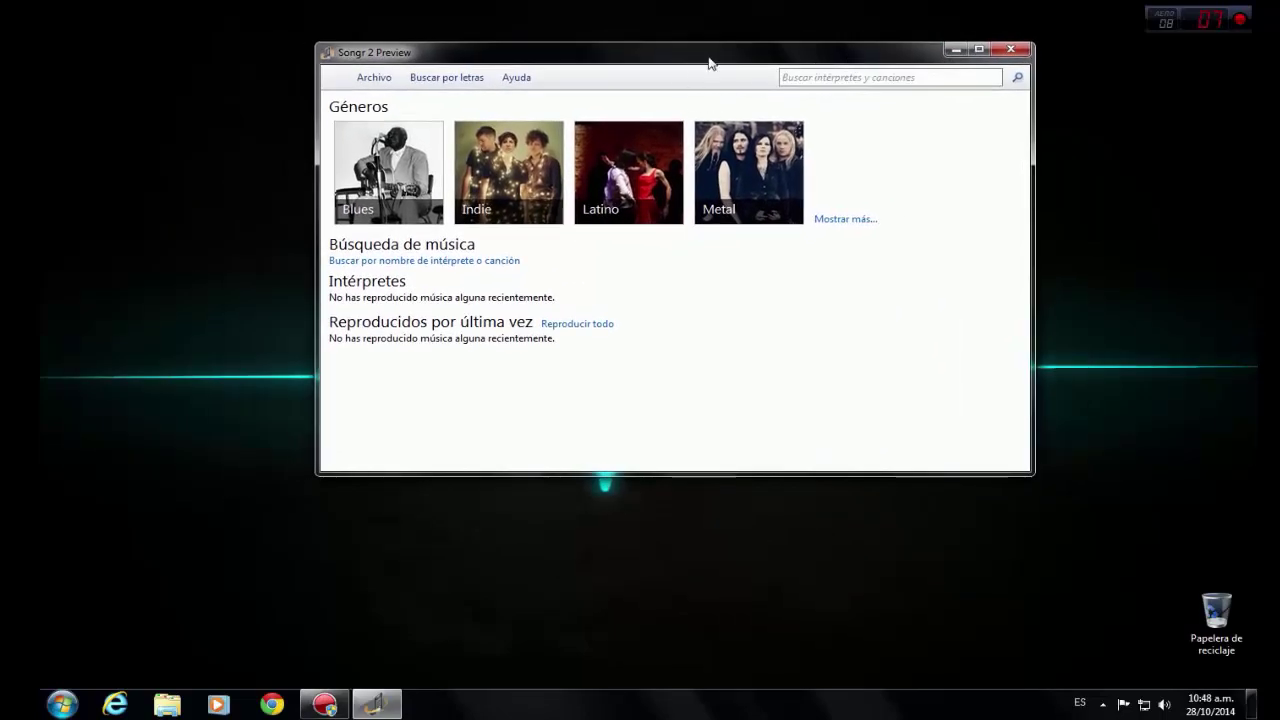
double_click(709, 57)
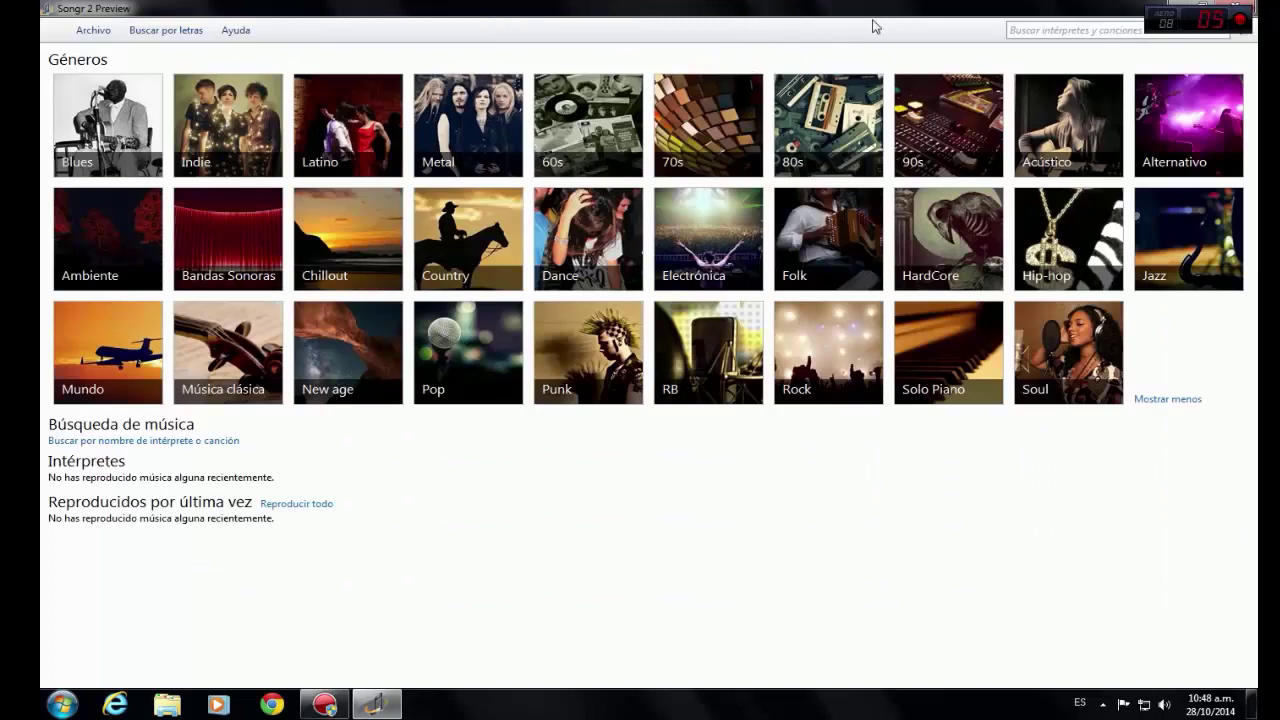
left_click_drag(874, 14, 598, 6)
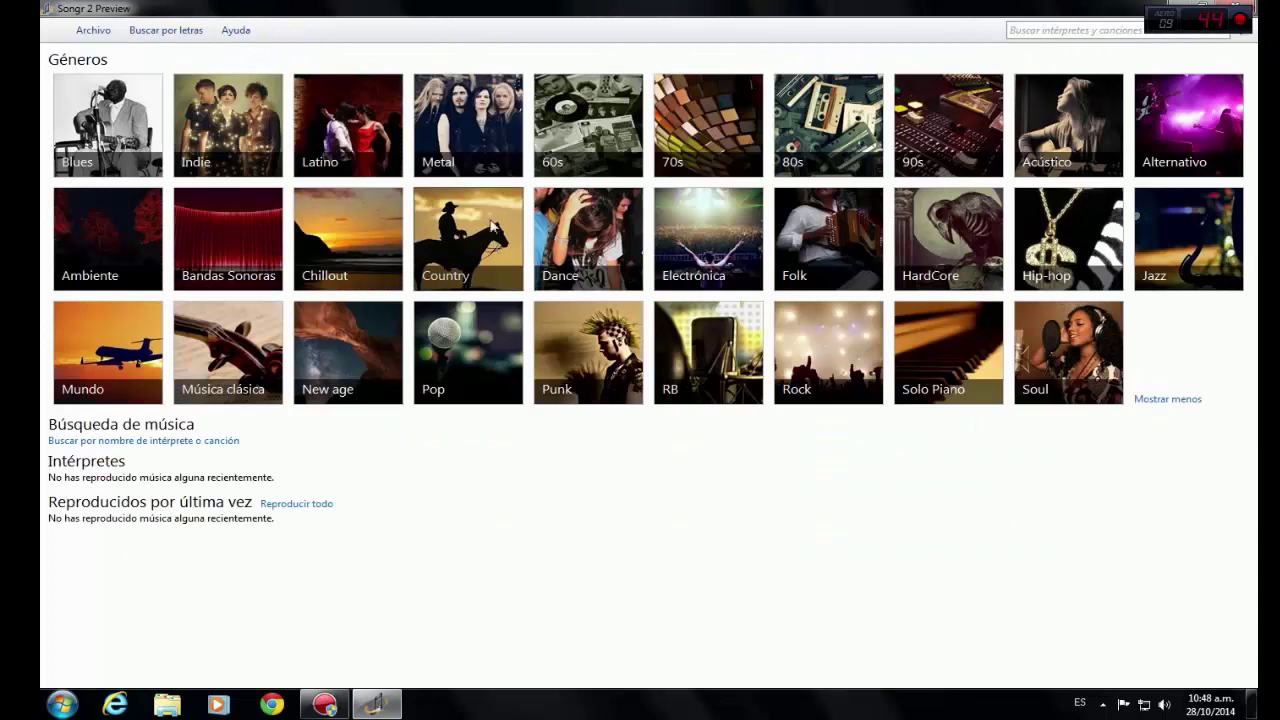
- Search Songr for "welcome to de jungle" and pause the song's playback
left_click(1060, 29)
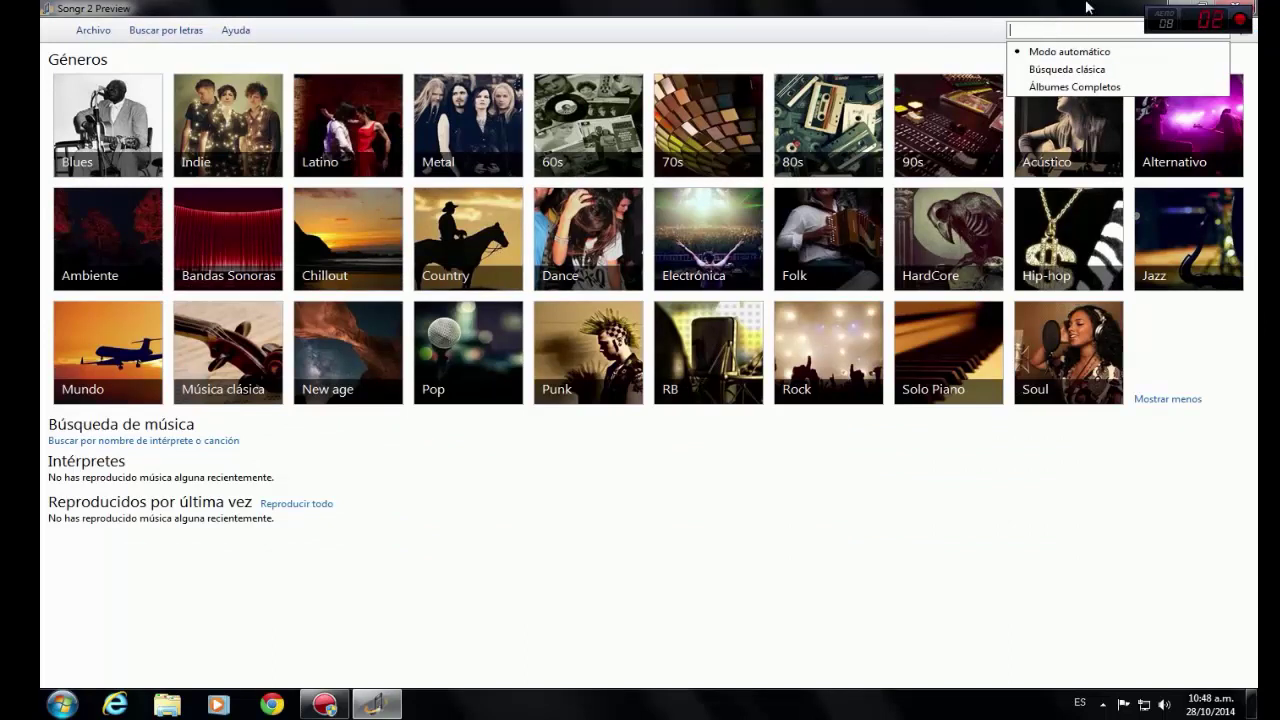
type("welcome to de jungle")
key("Return")
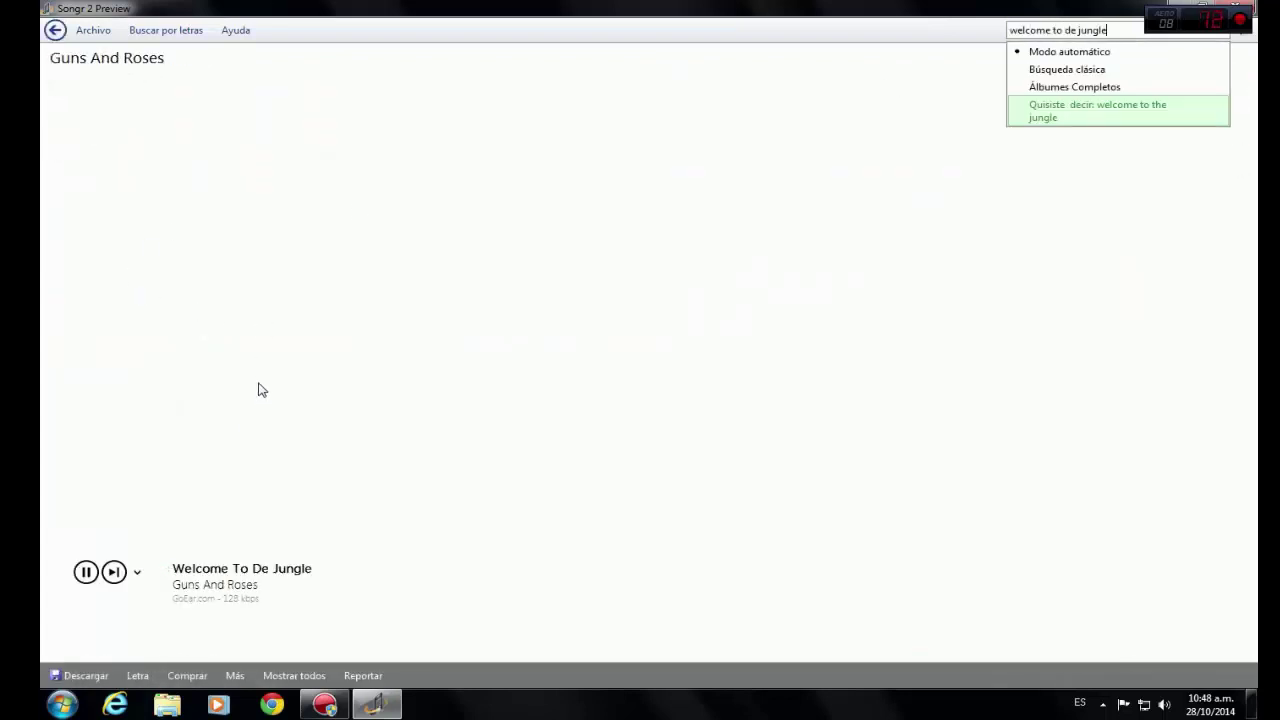
left_click(86, 573)
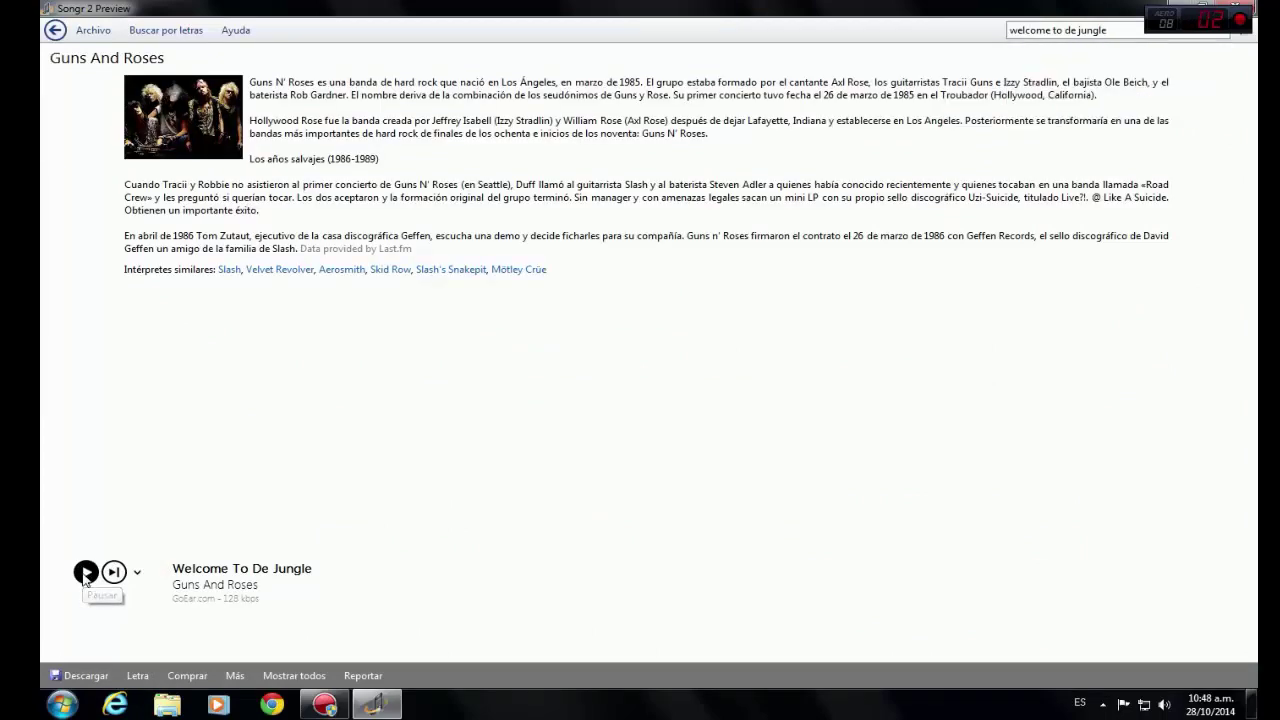
- Minimize Songr, switch to Chrome and open the YouTube home page
left_click(1175, 8)
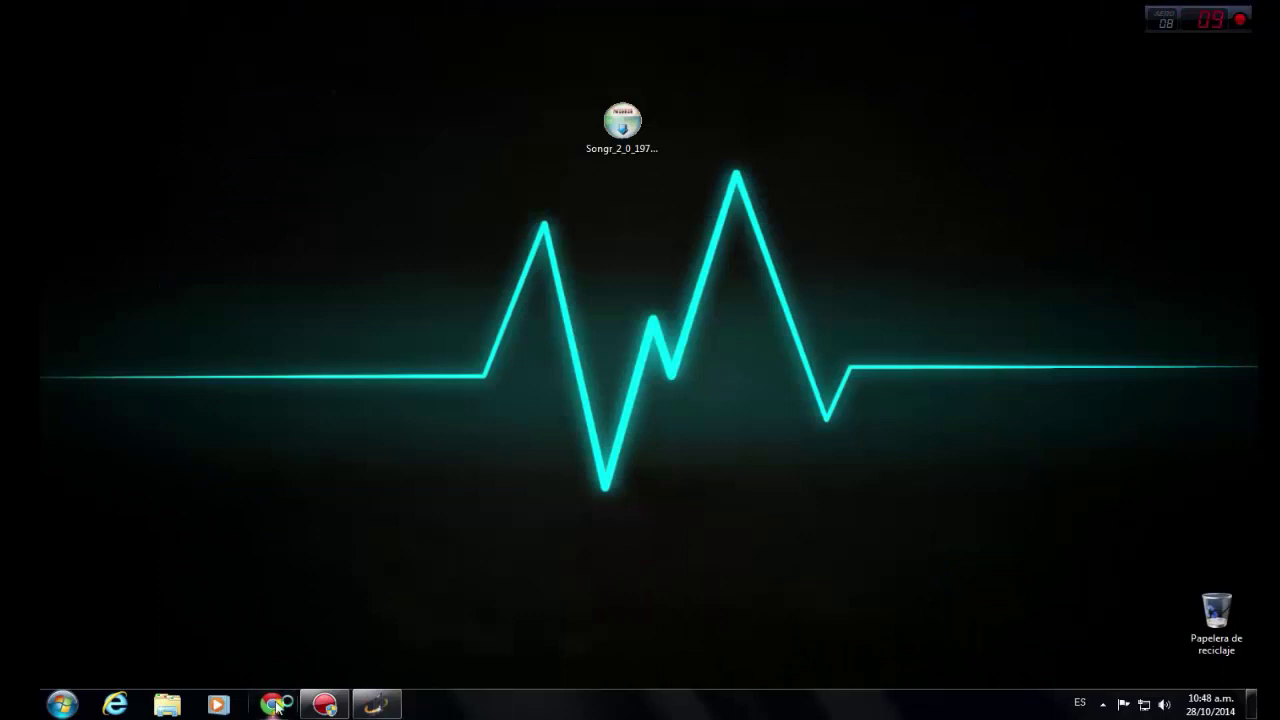
left_click(271, 704)
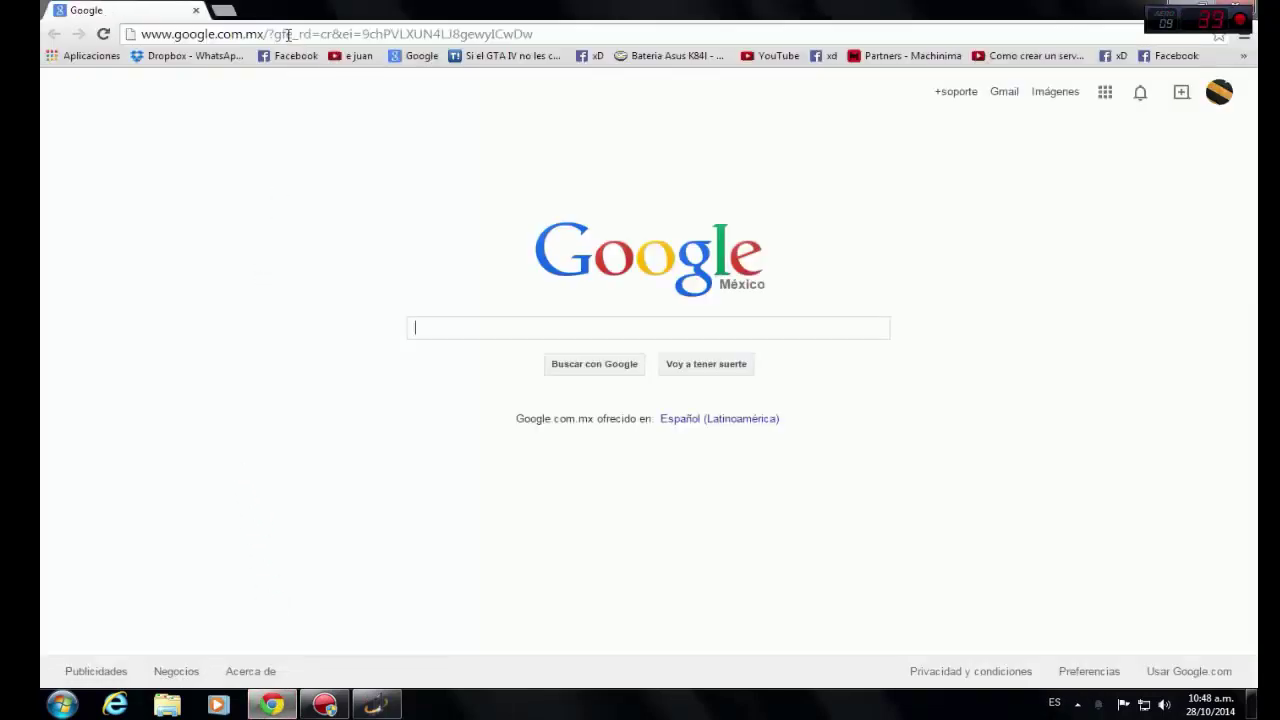
left_click(555, 33)
key("BackSpace")
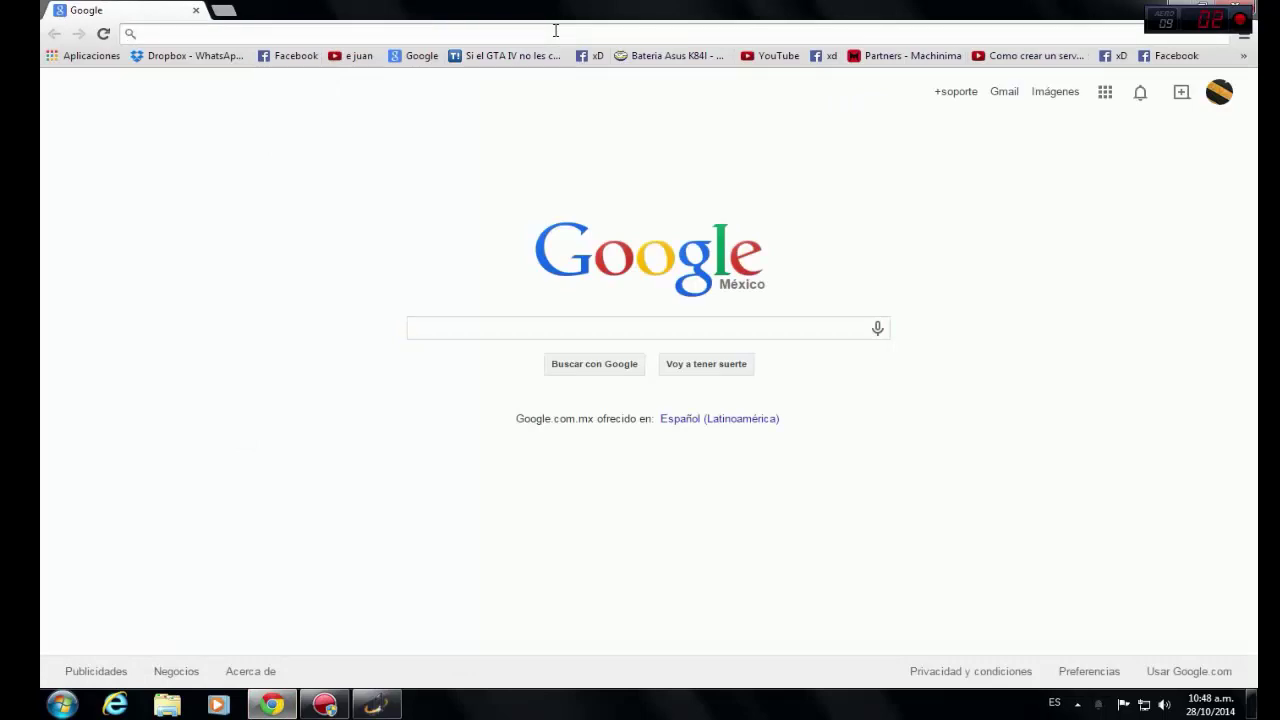
left_click(357, 57)
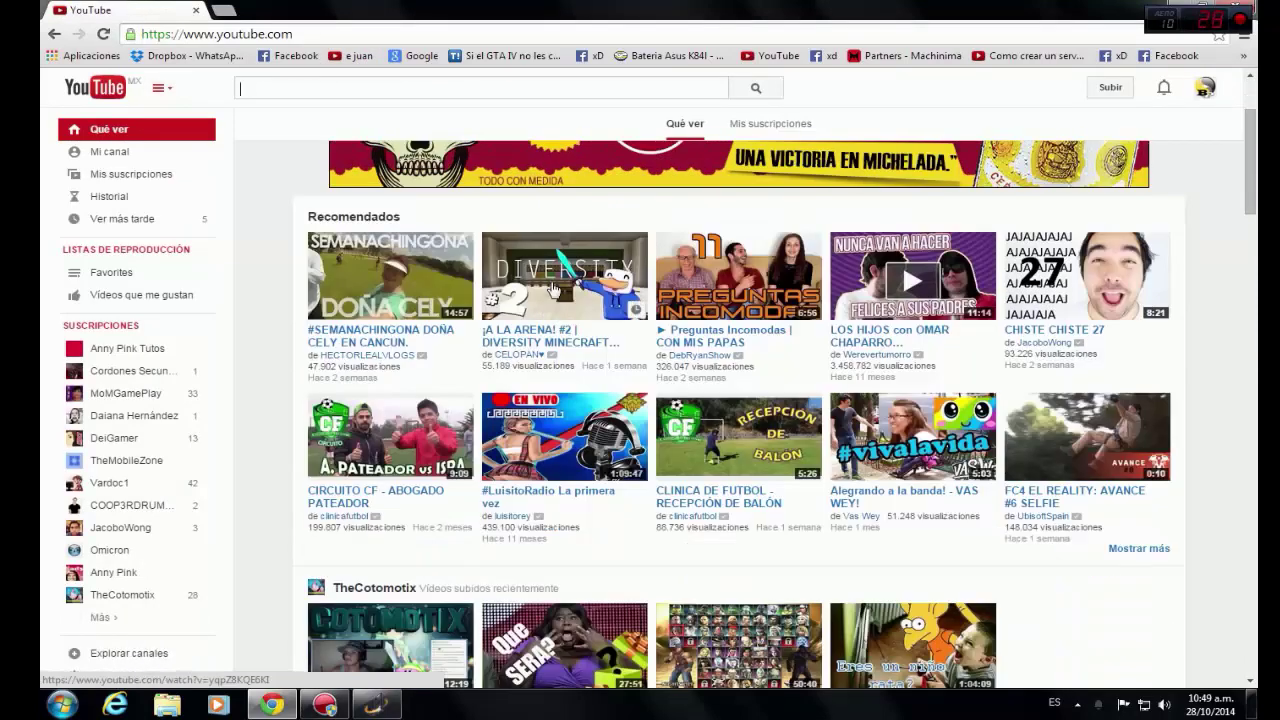
- Open the video "Aleks Syntek - Tu Recuerdo Divino (Audio)" from YouTube's "Ver otra vez" section
scroll(555, 288, "down", 10)
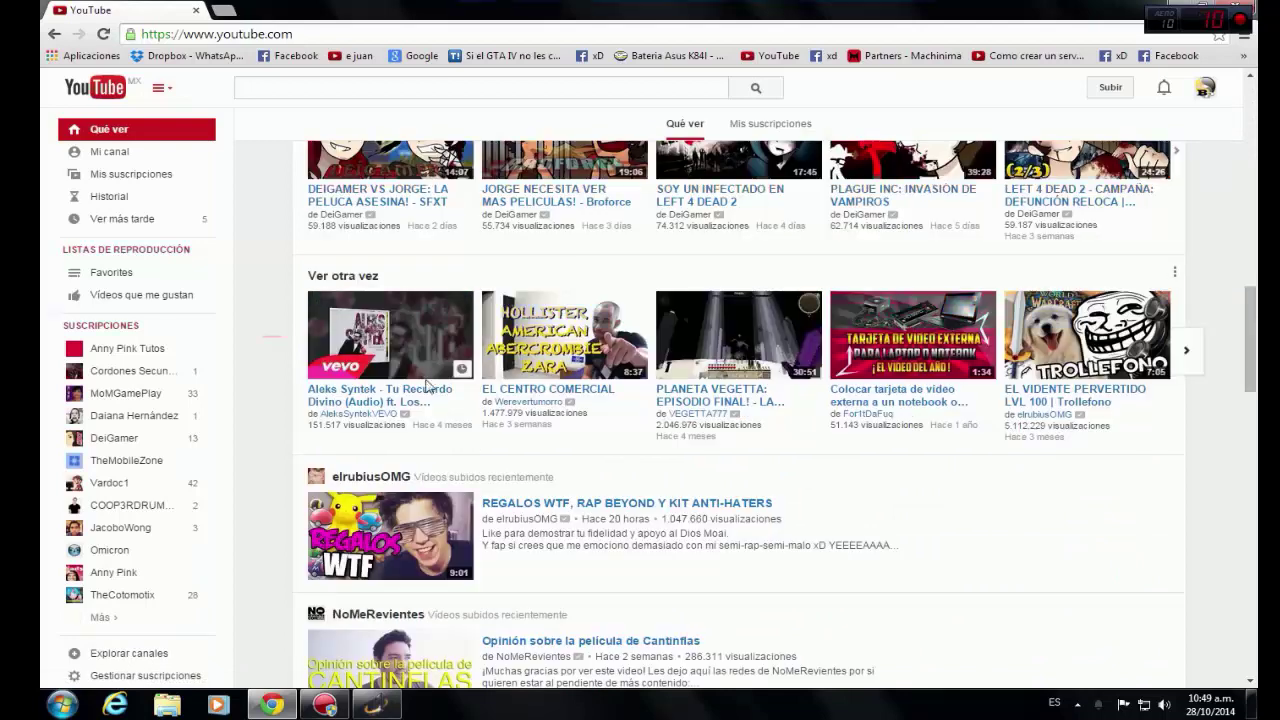
right_click(388, 405)
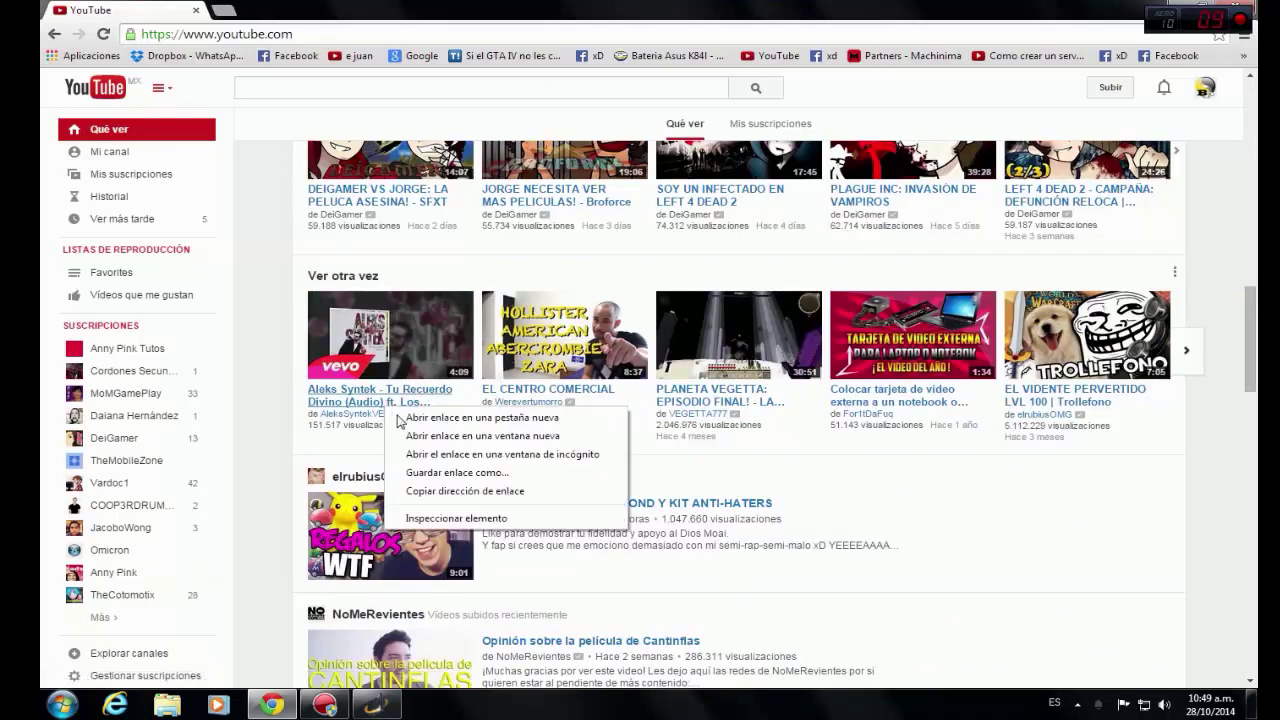
left_click(778, 500)
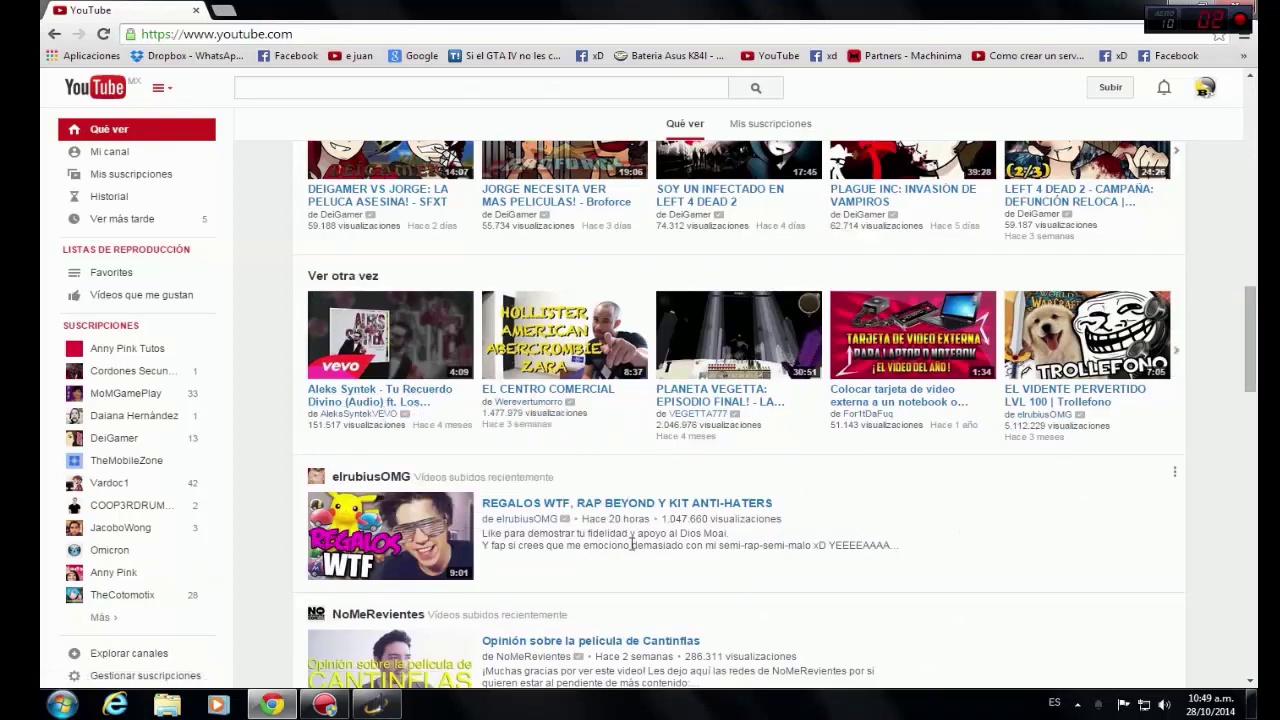
scroll(376, 360, "down", 1)
left_click(370, 318)
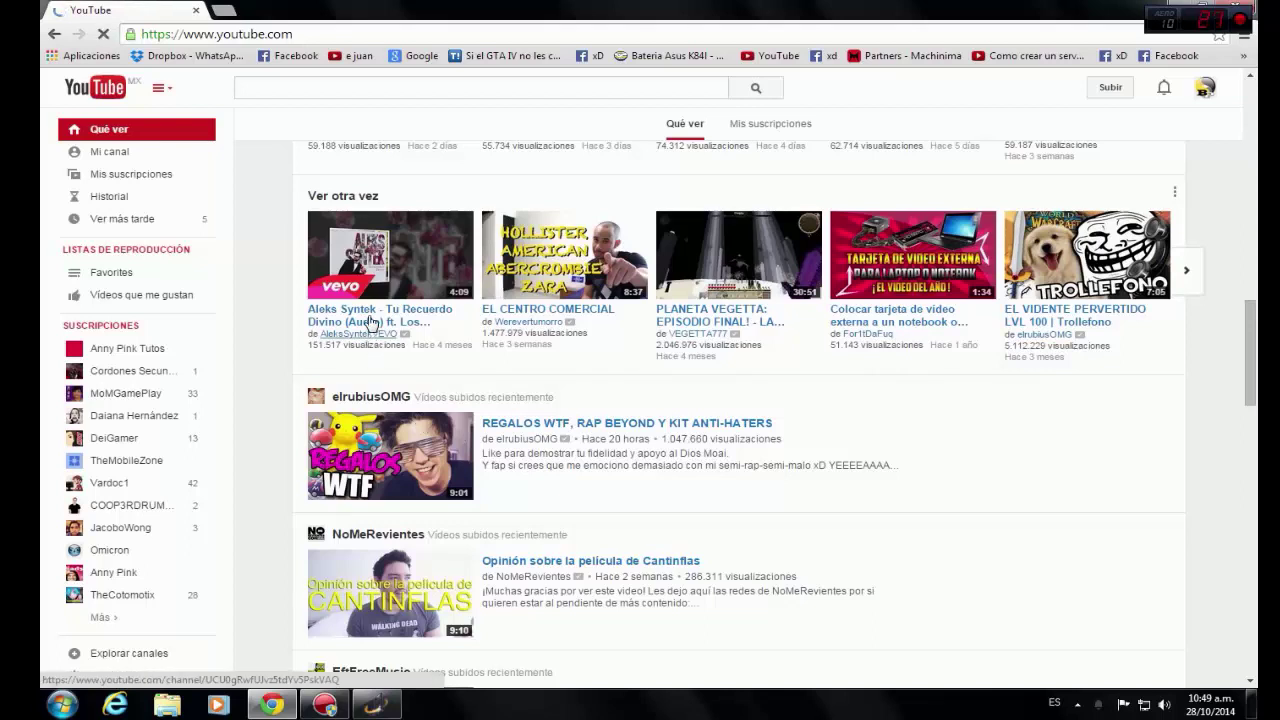
right_click(371, 322)
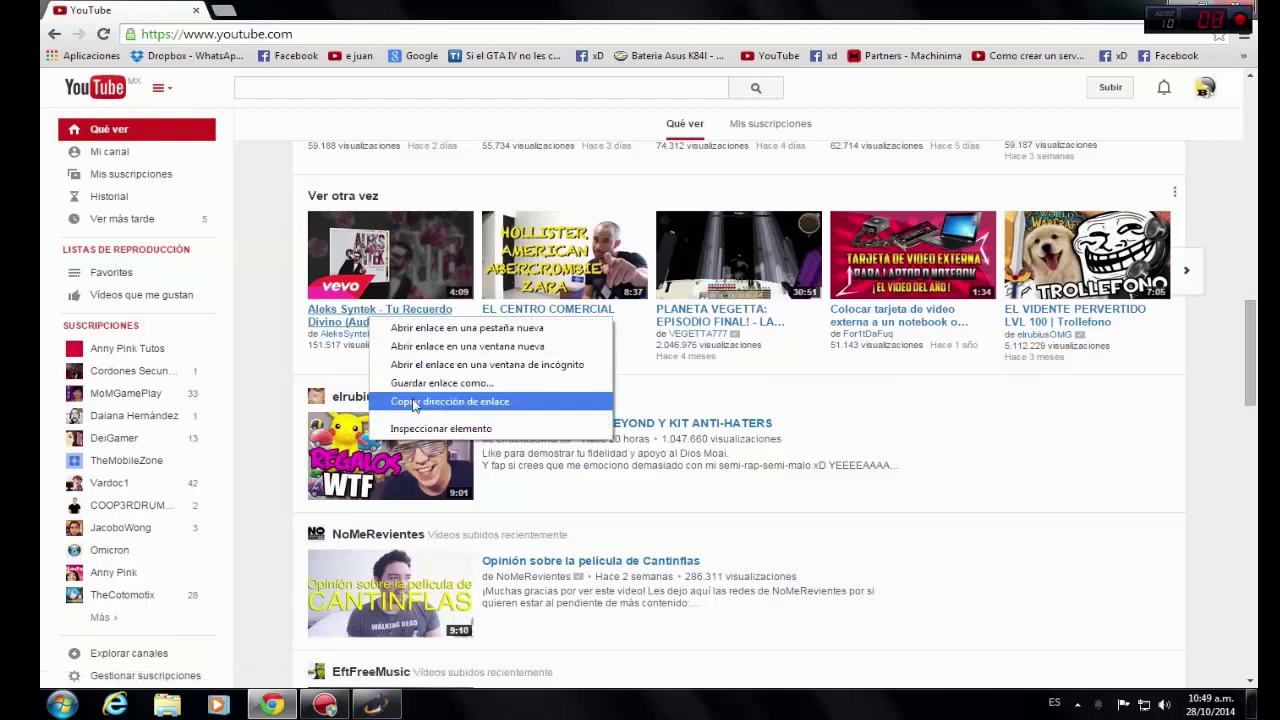
left_click(414, 401)
right_click(359, 318)
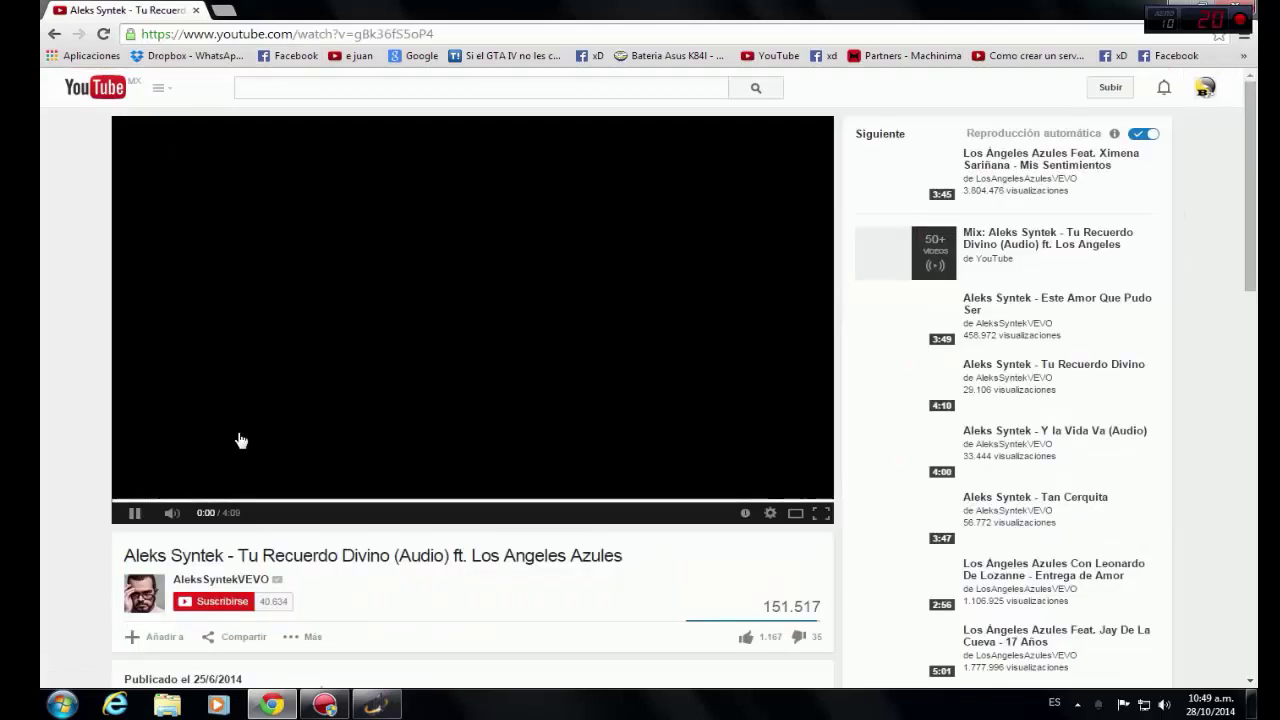
- Copy the YouTube video's full web address and close the browser
left_click(248, 37)
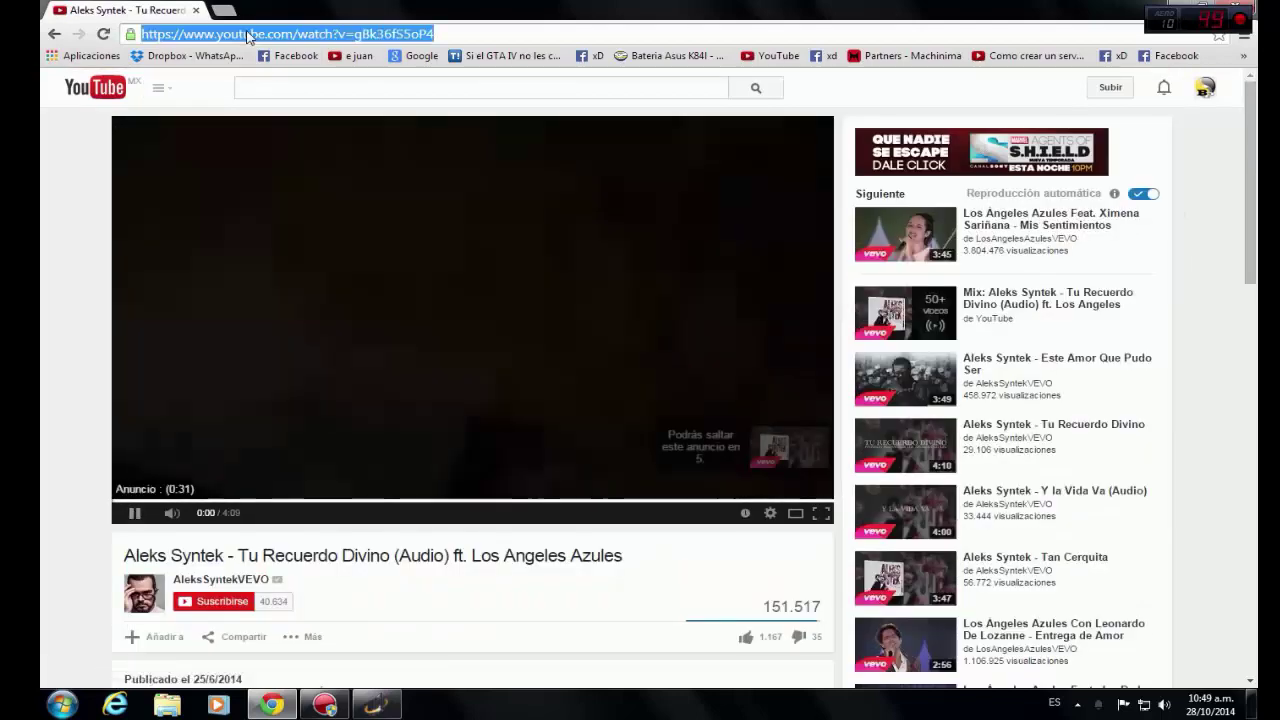
right_click(248, 37)
left_click(280, 88)
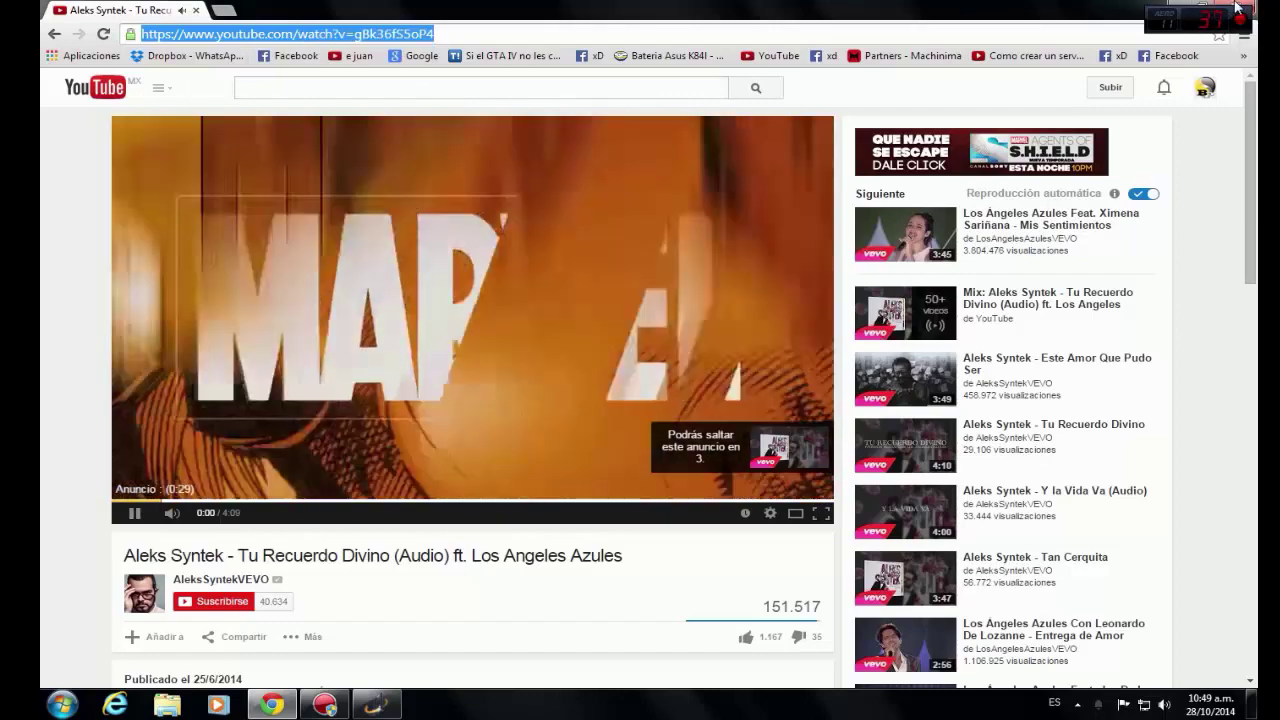
left_click(1237, 8)
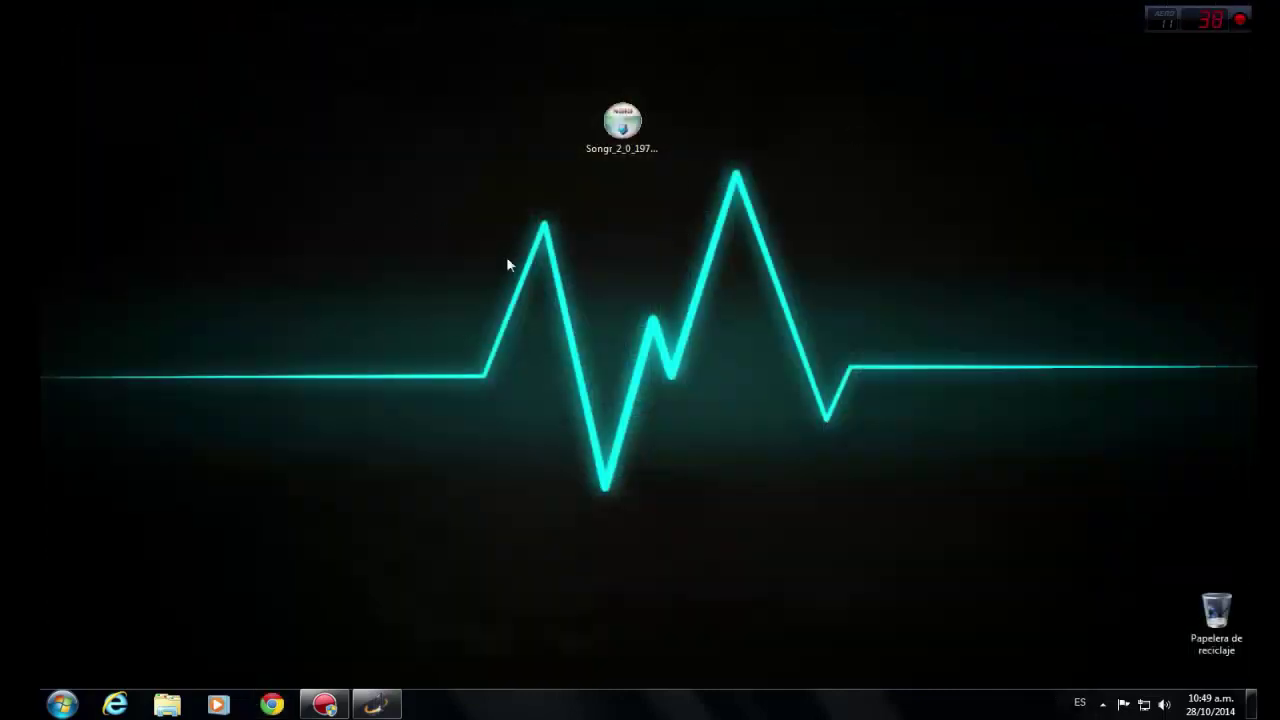
- Switch back to Songr and submit the copied YouTube video address as the search term
left_click(375, 705)
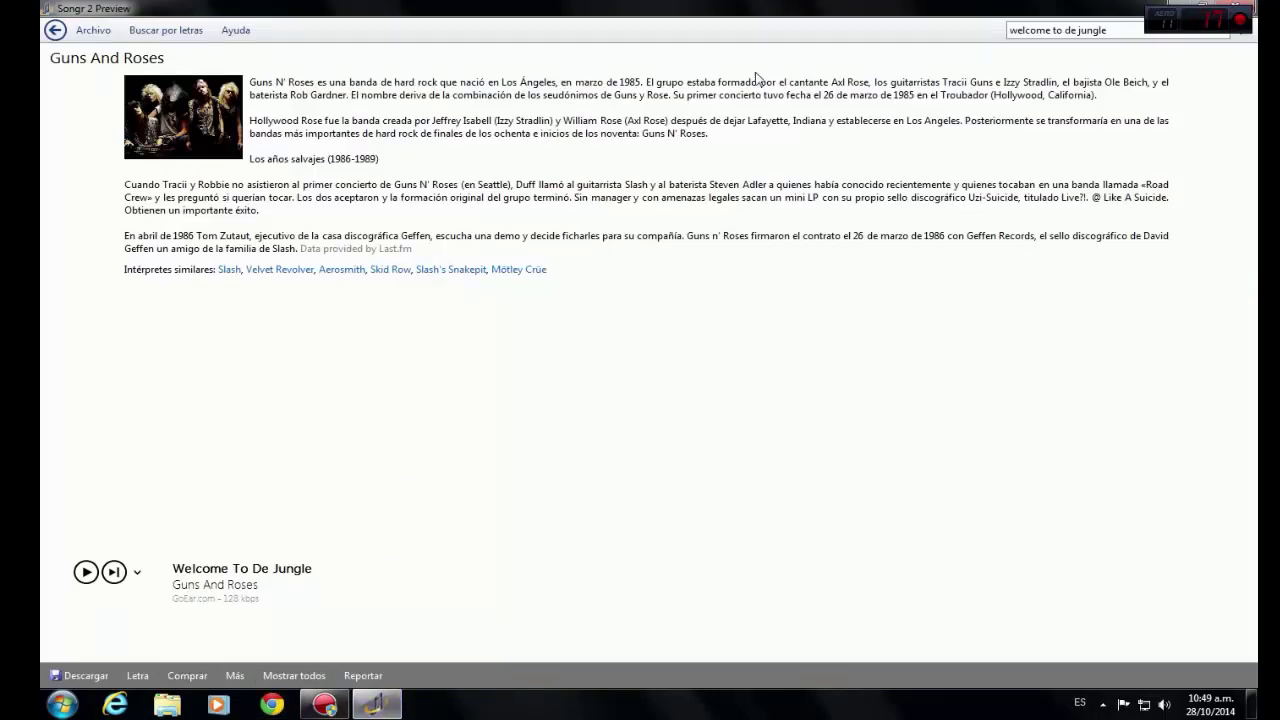
left_click(1130, 30)
key("ctrl+v")
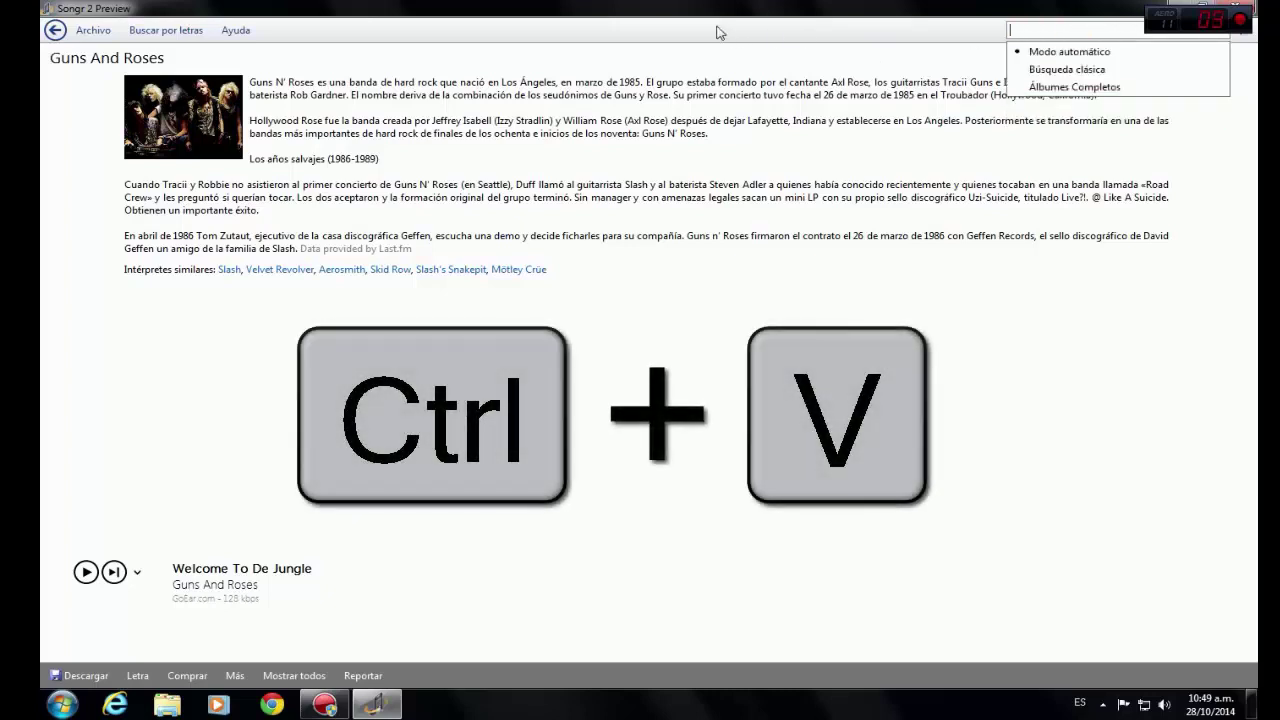
key("ctrl+v")
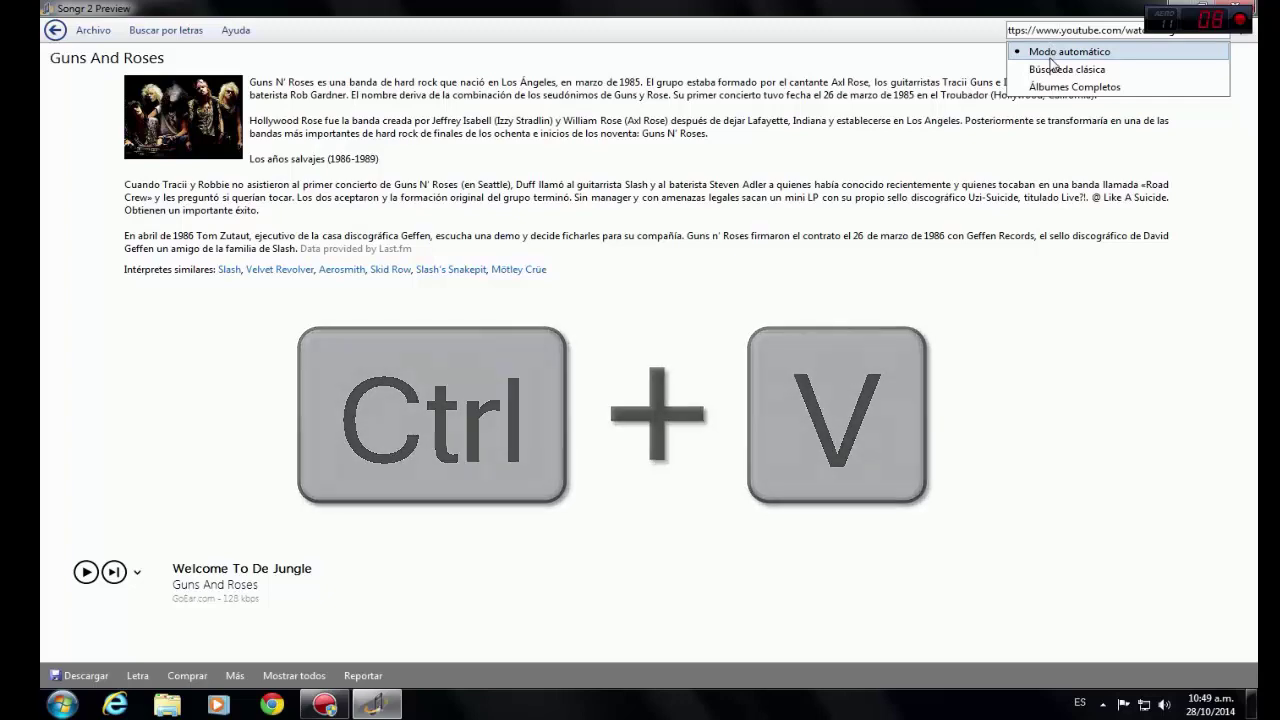
key("Return")
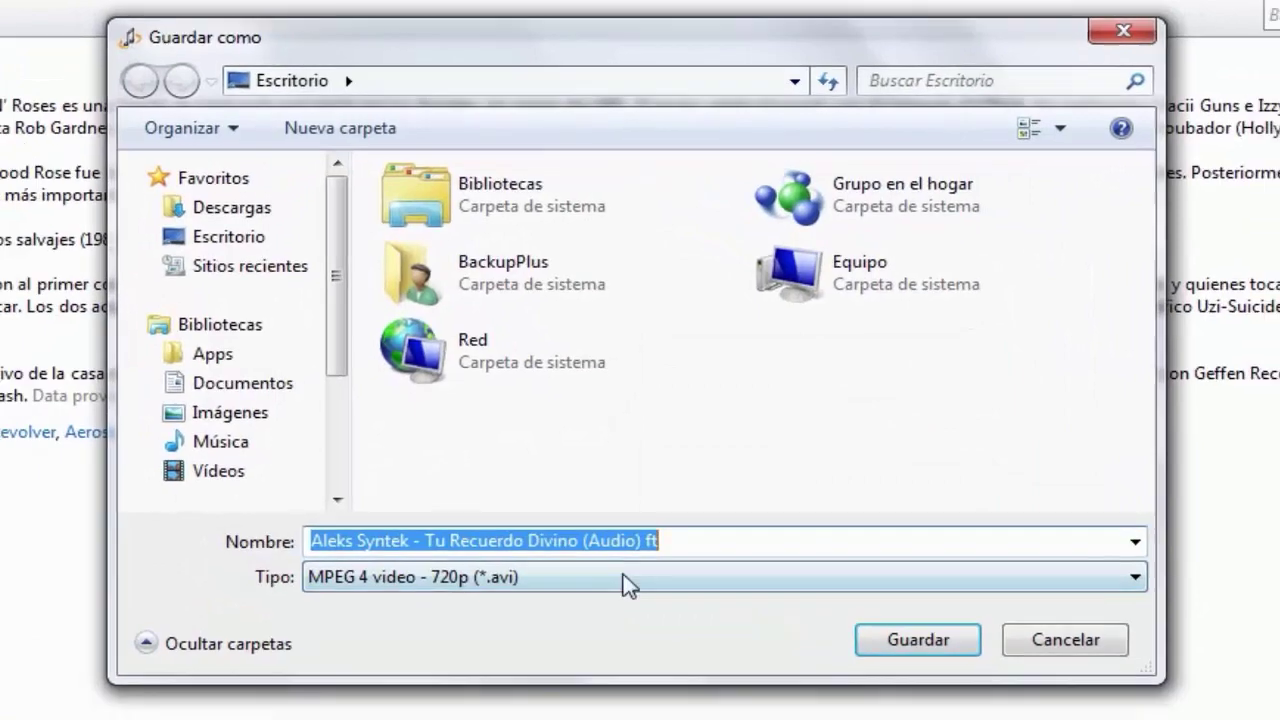
- Save the YouTube video to the desktop (Escritorio) as "Archivo de audio mp3 (*.mp3)", keeping the suggested file name
left_click(630, 432)
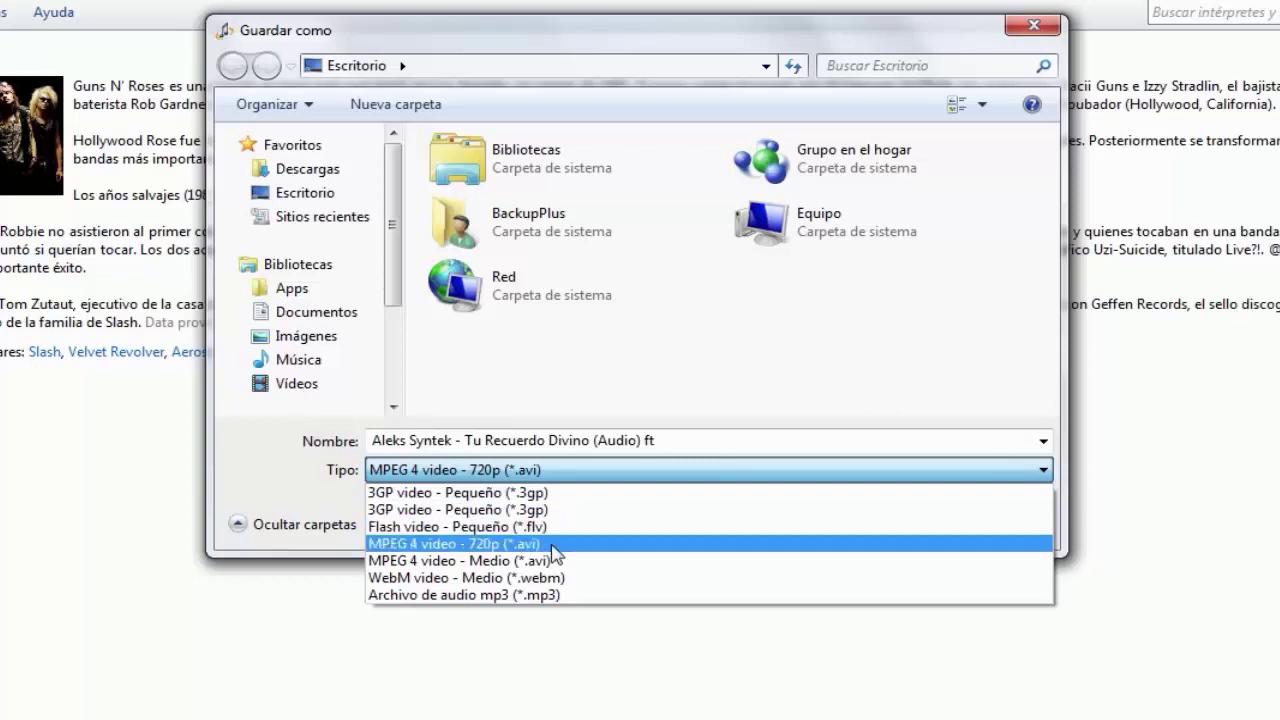
left_click(557, 596)
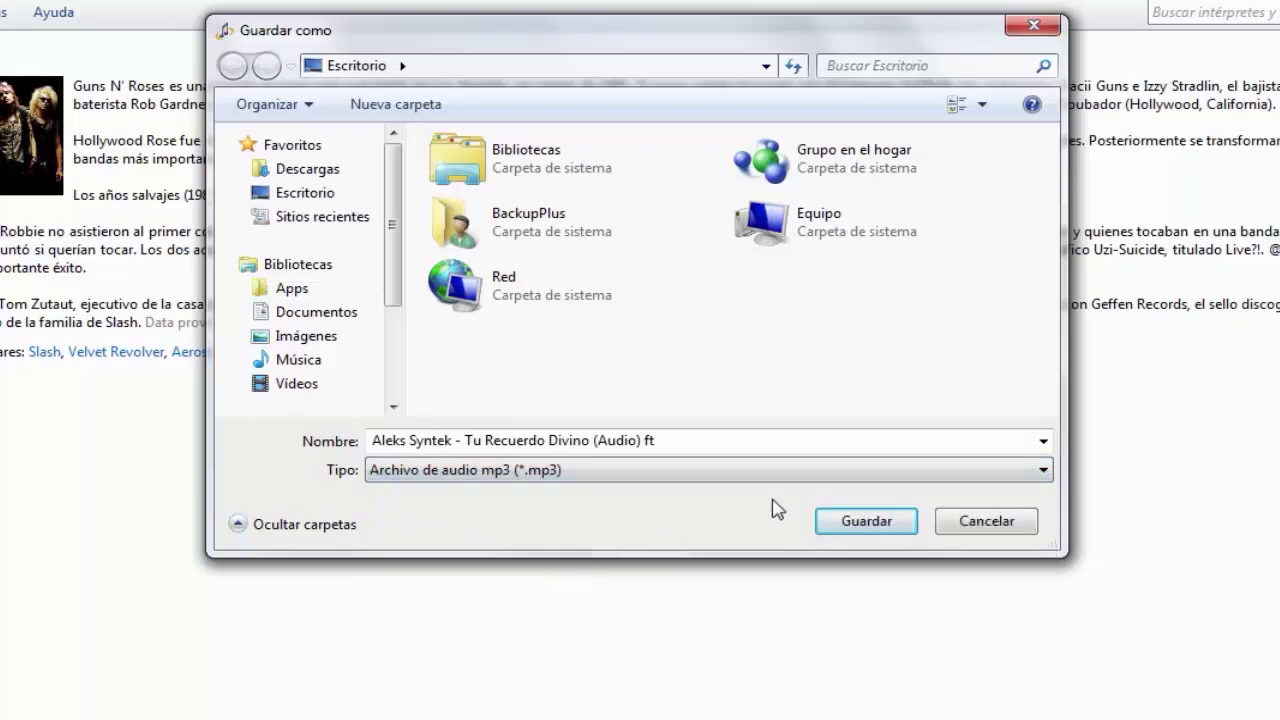
left_click(842, 535)
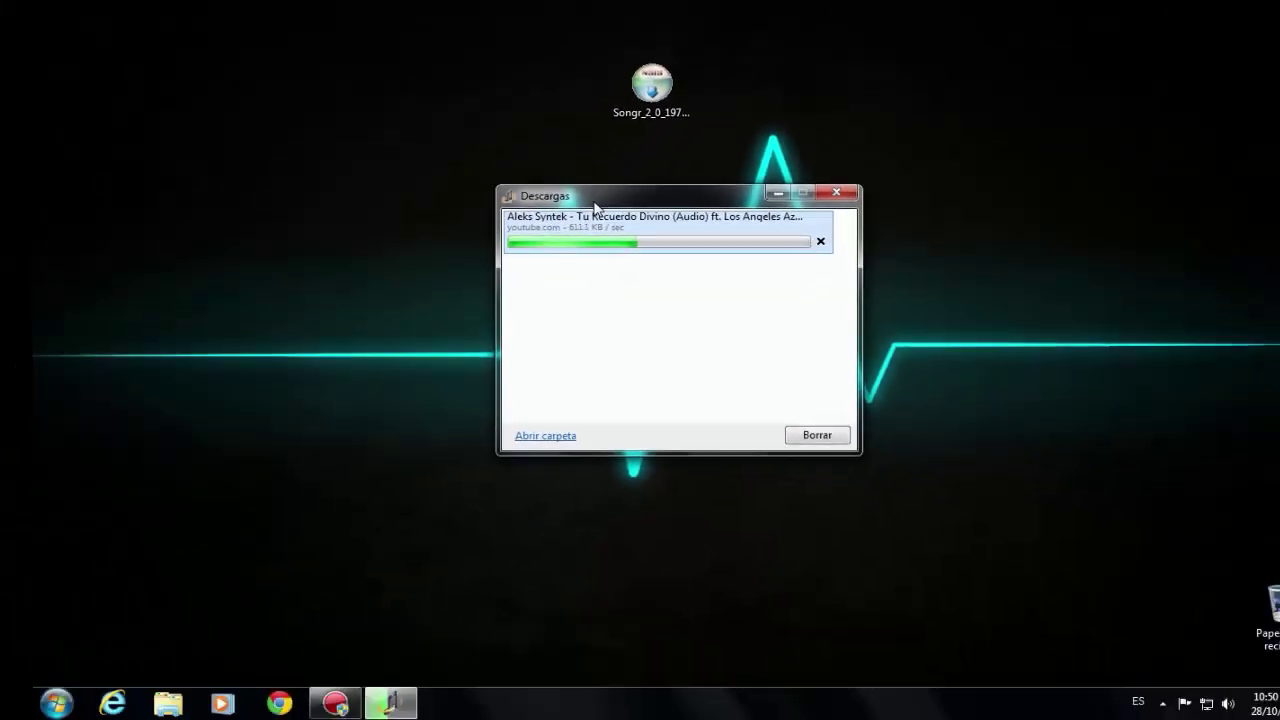
- Move the Descargas window higher on the desktop and close it once the song's download and audio extraction finish
left_click_drag(594, 207, 687, 63)
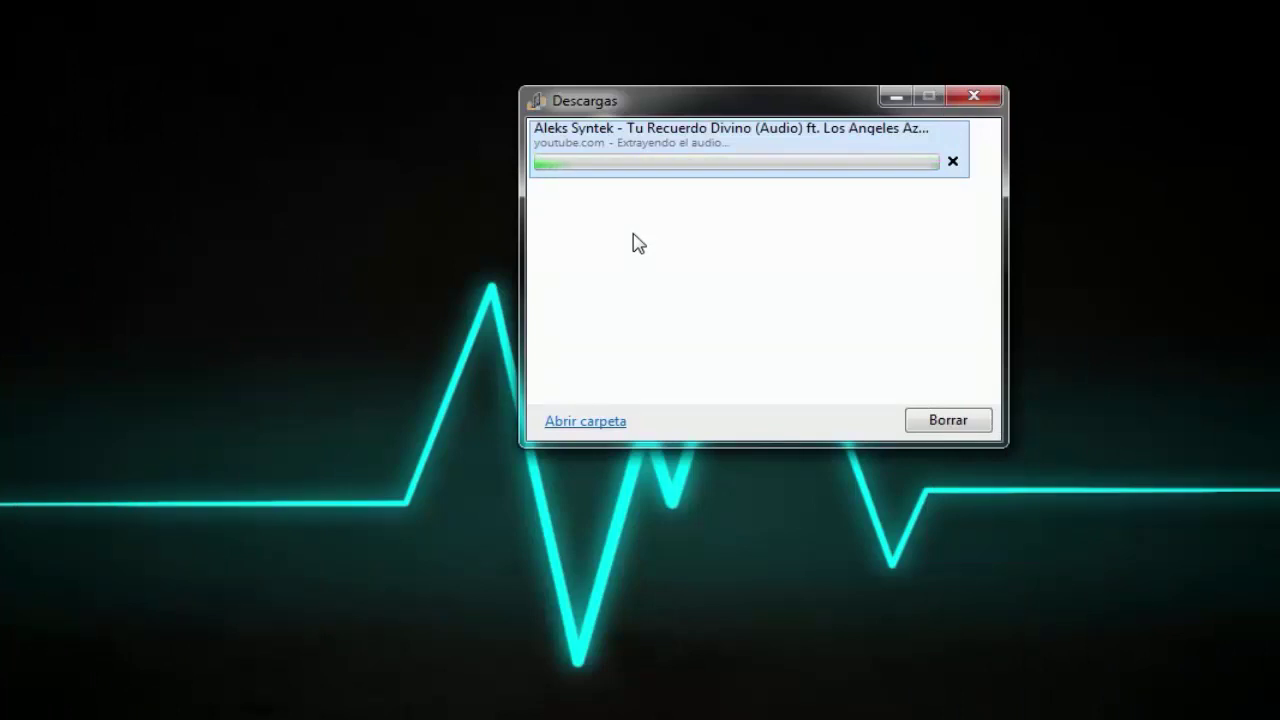
left_click(237, 251)
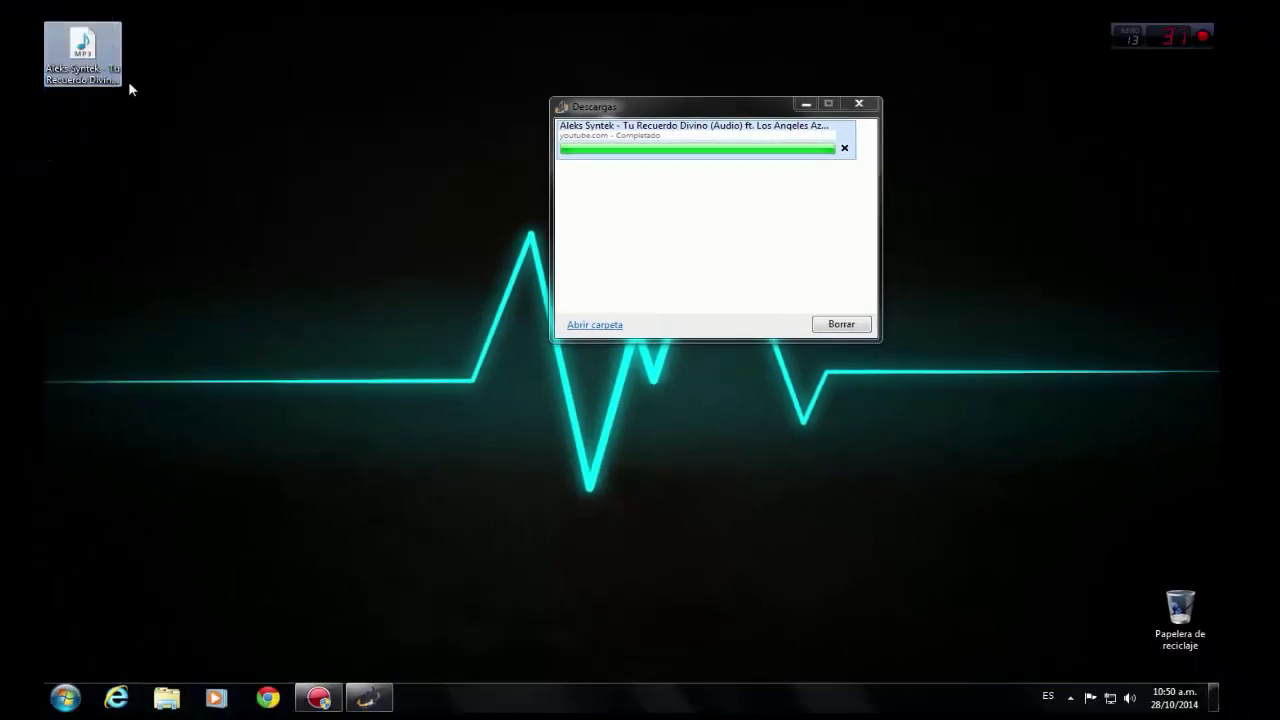
left_click(700, 268)
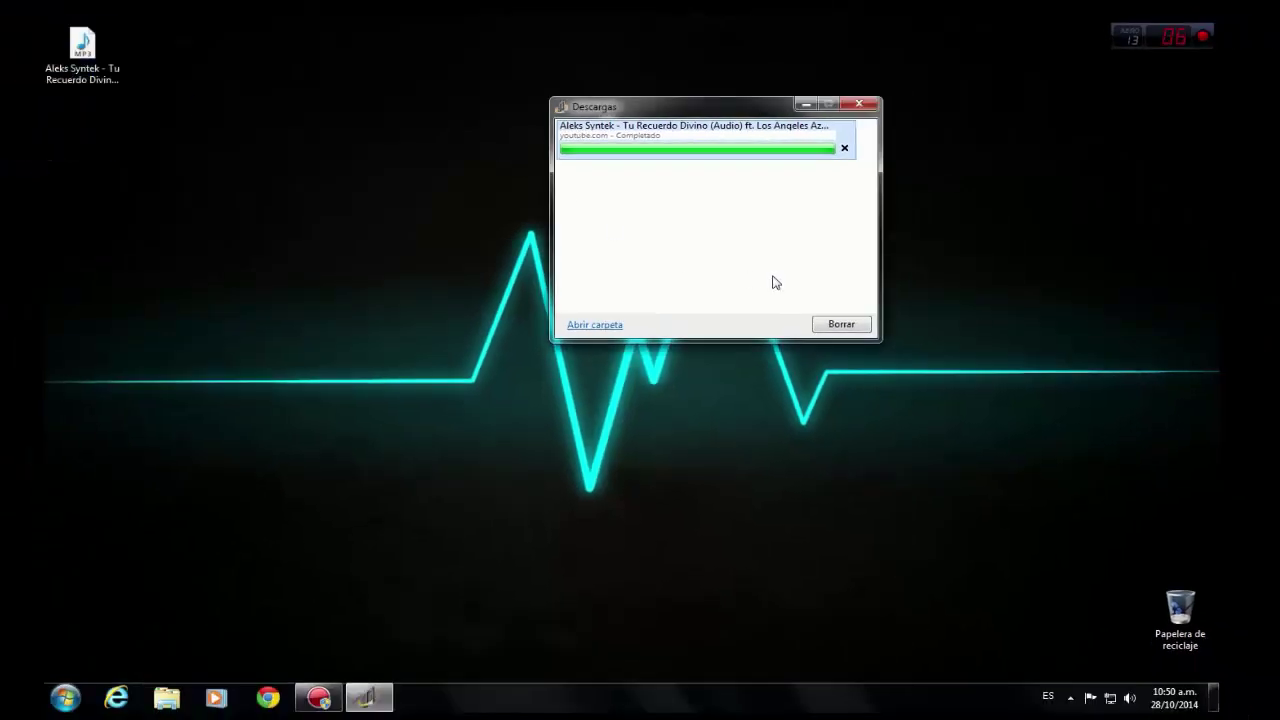
left_click(870, 110)
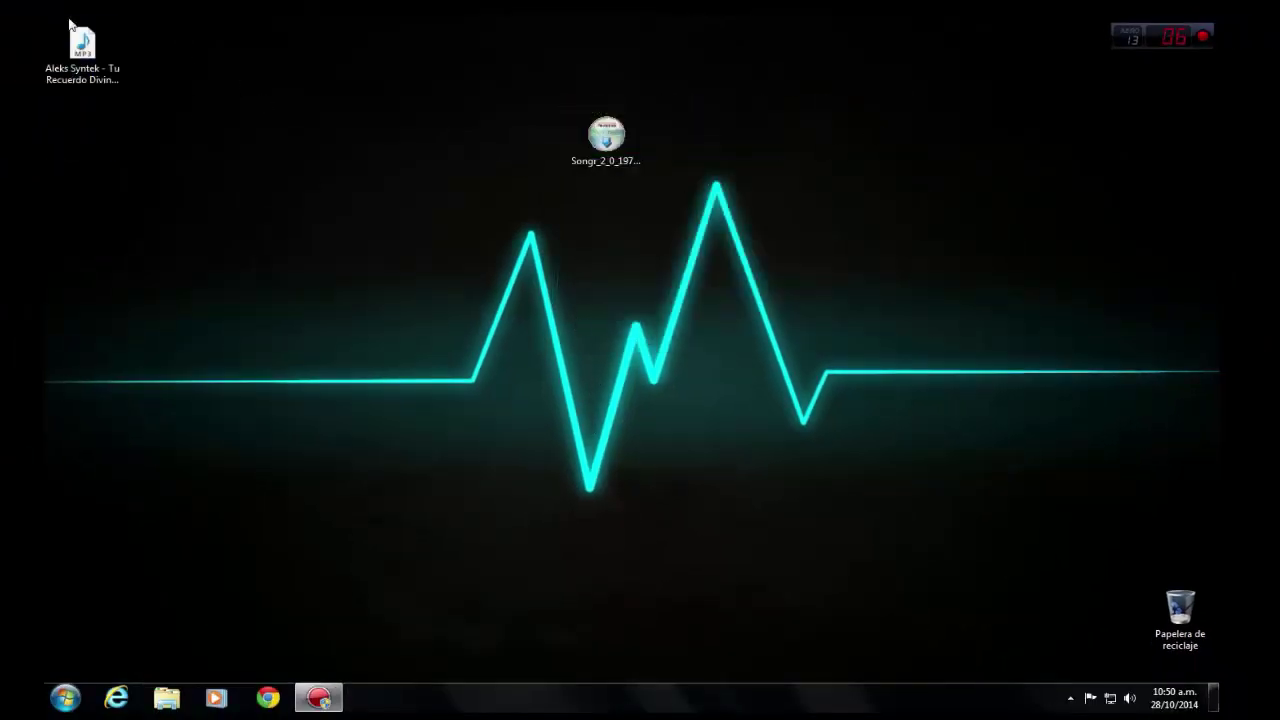
- Place the downloaded MP3 below the Songr installer on the desktop, and play it as a test before closing the media player
left_click_drag(75, 32, 612, 268)
double_click(600, 262)
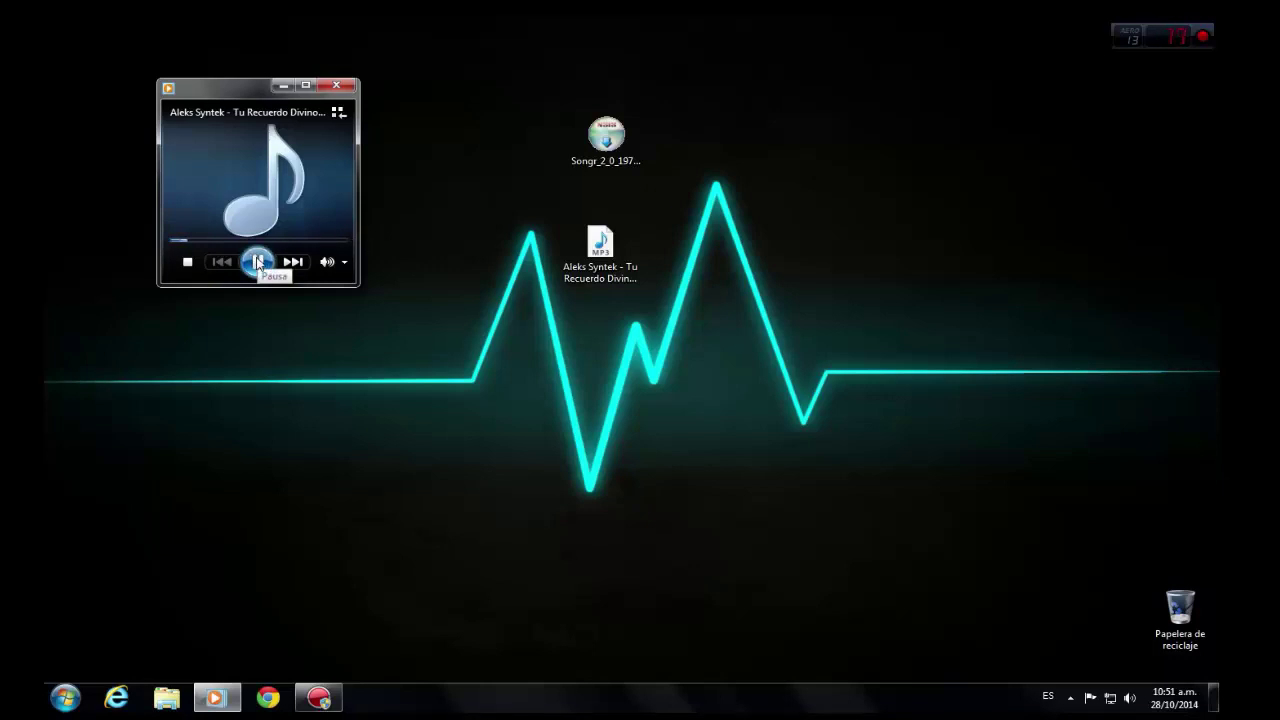
left_click(331, 86)
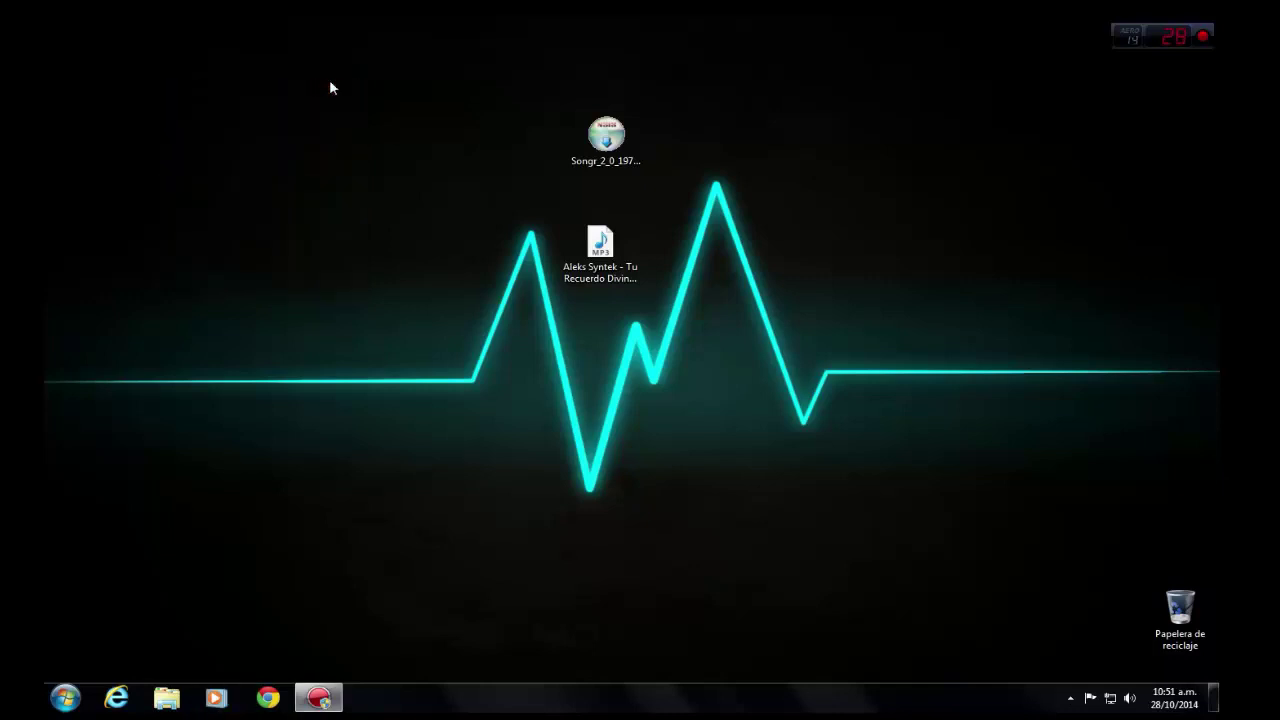